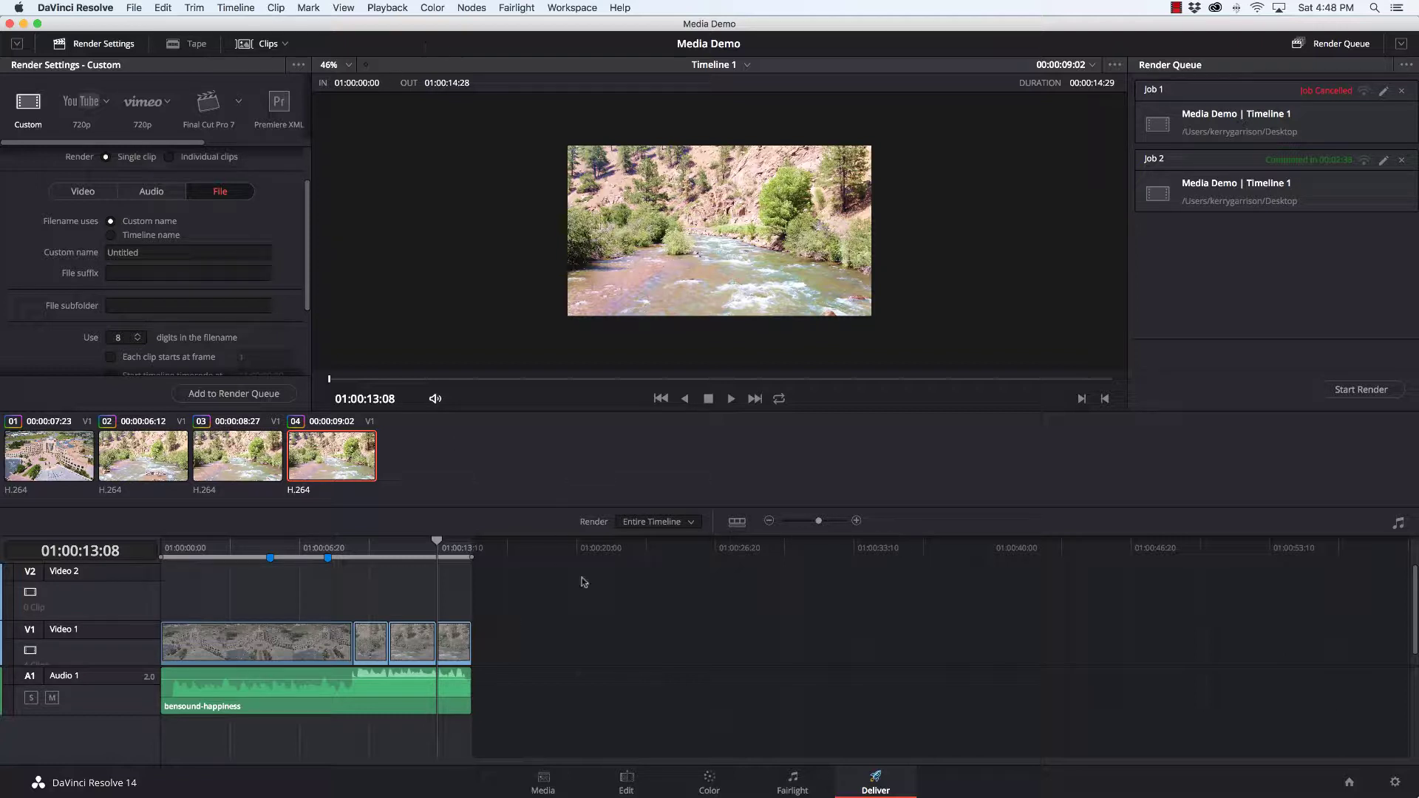
click(694, 524)
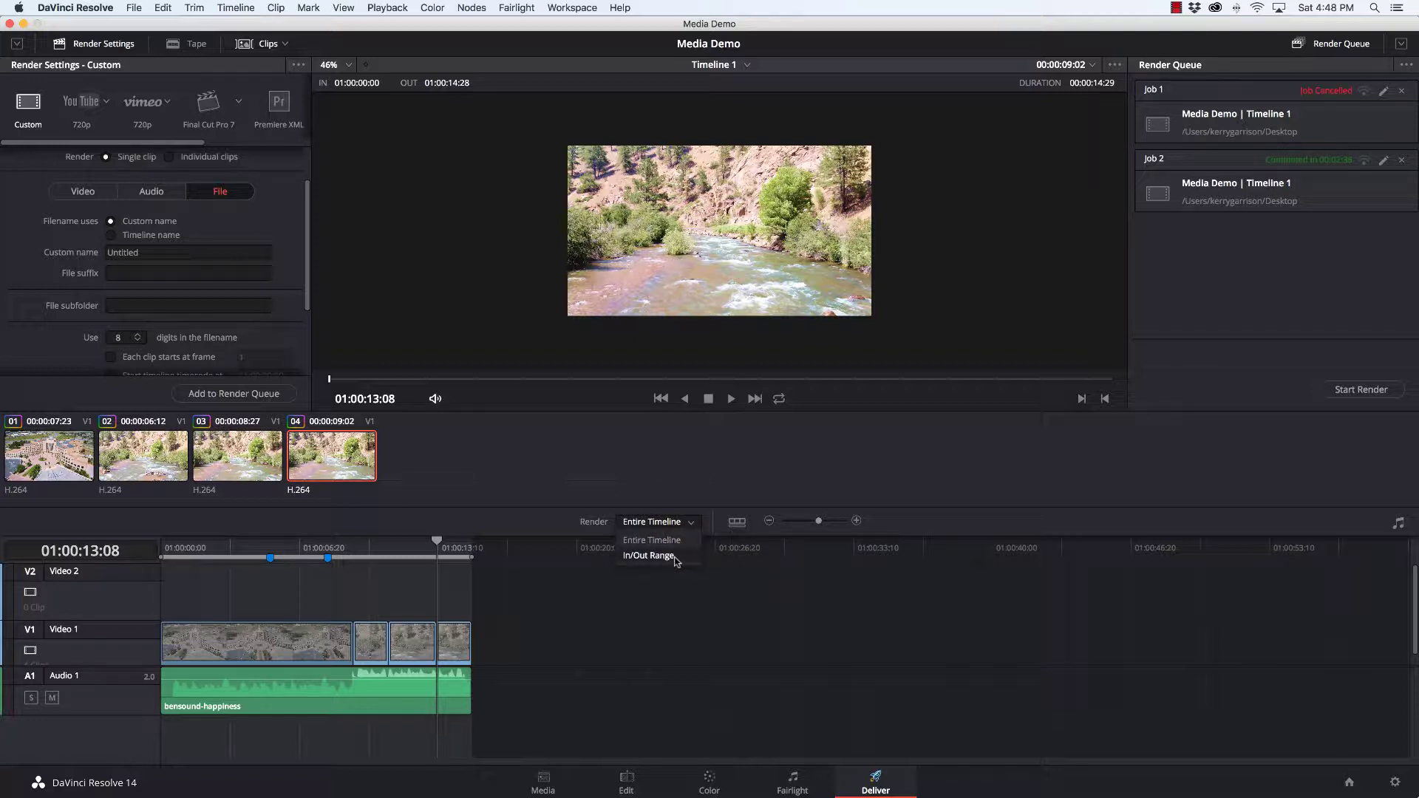
click(659, 523)
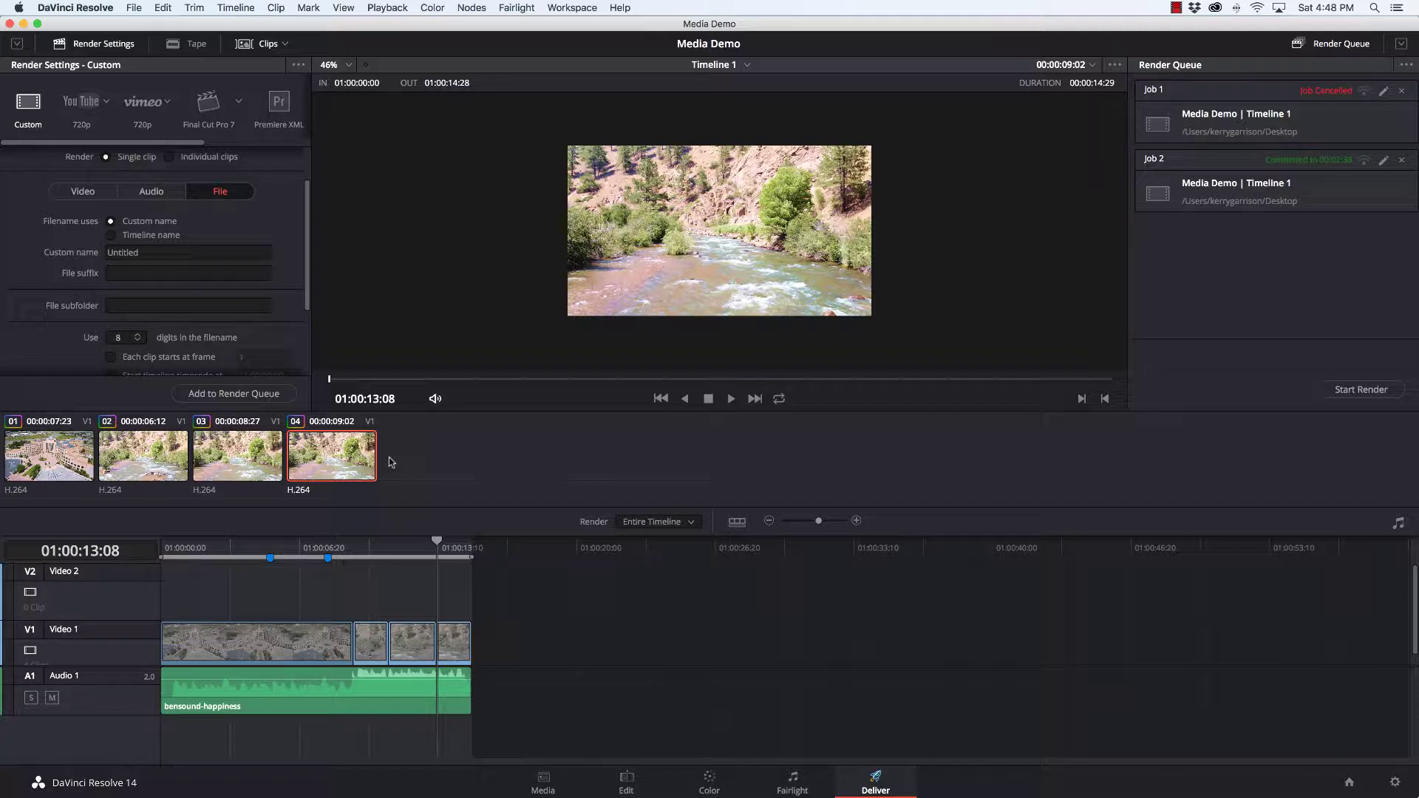
- Hide the clip thumbnail strip and drag the divider down to enlarge the viewer and render settings
click(267, 44)
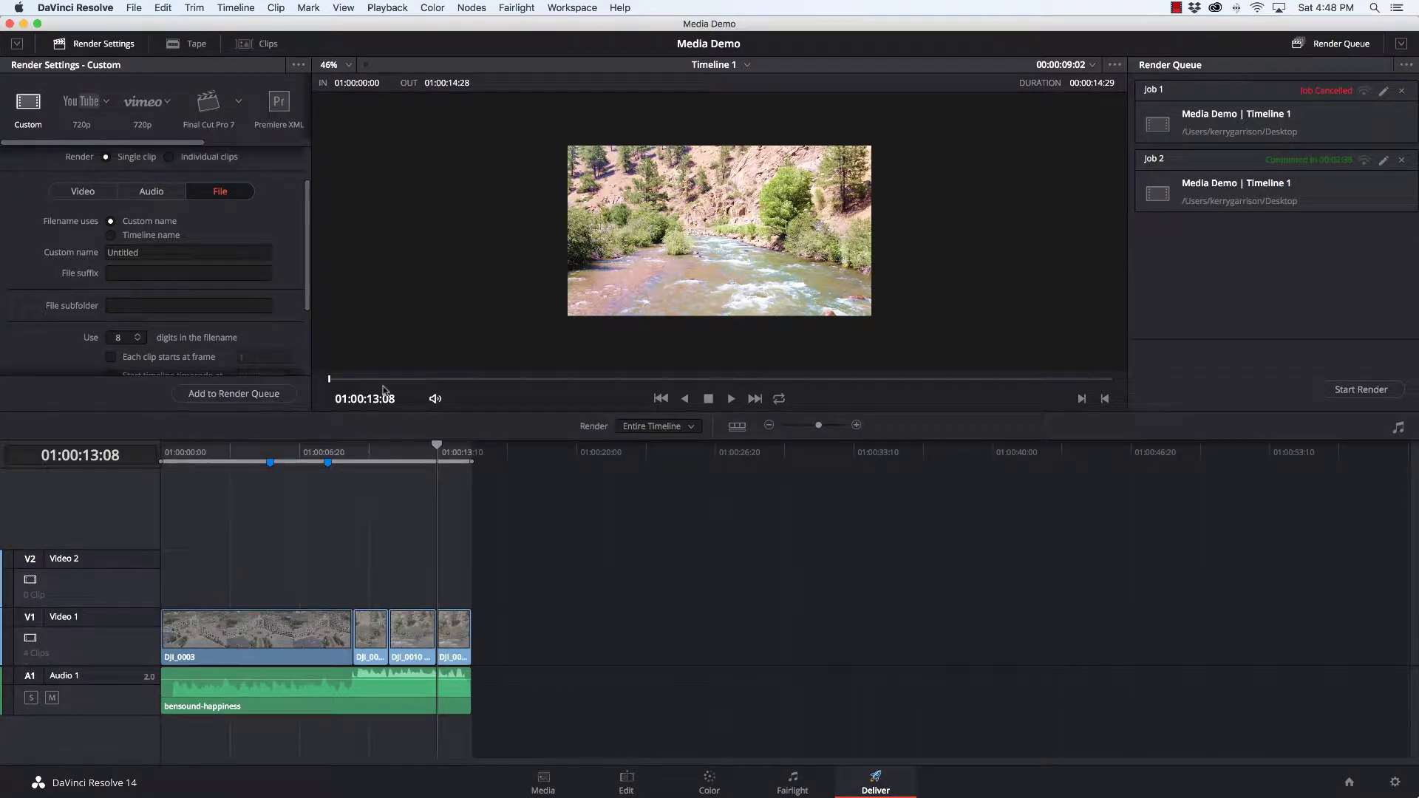
drag(378, 411, 376, 552)
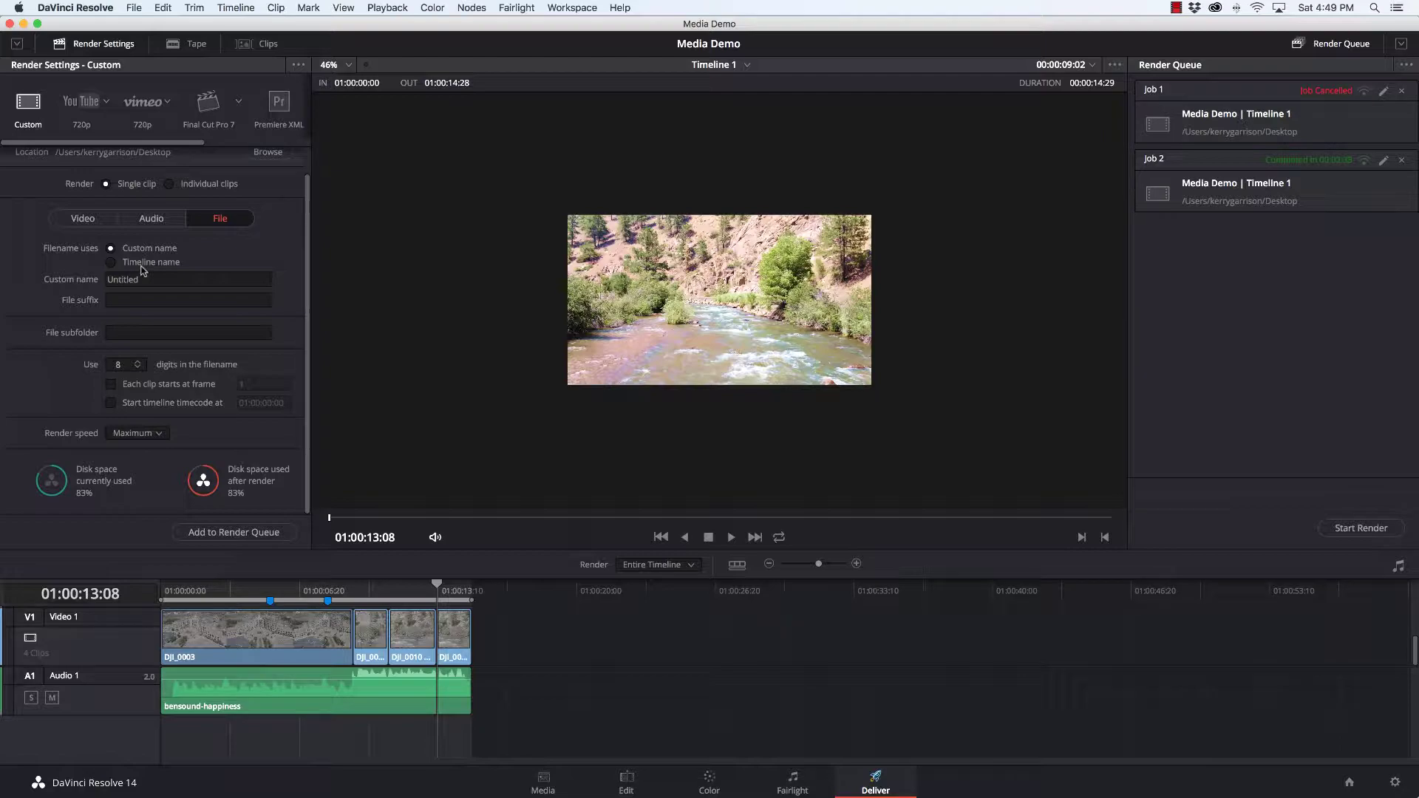
scroll(140, 270, up, 1)
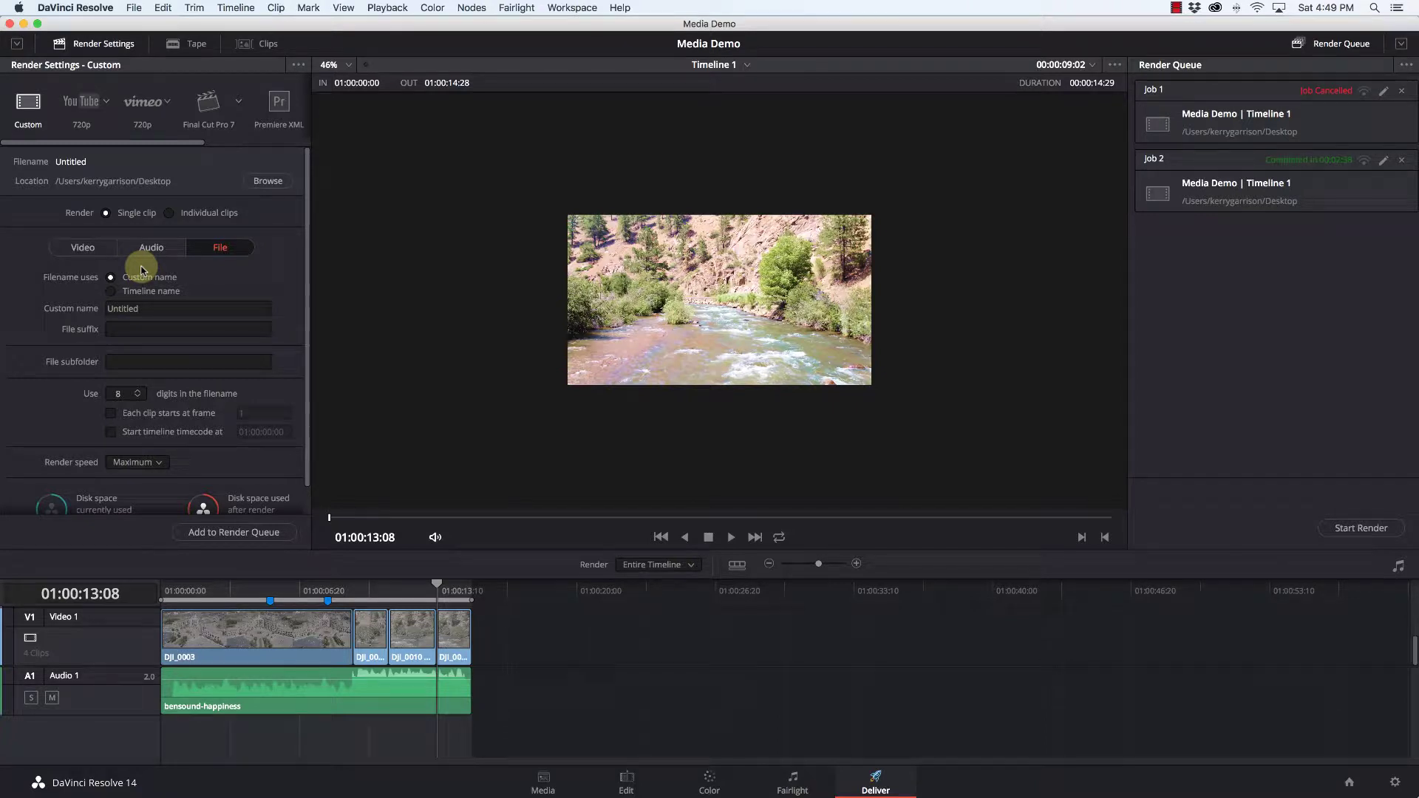
- In the Video render settings, set the output format to MP4
click(88, 251)
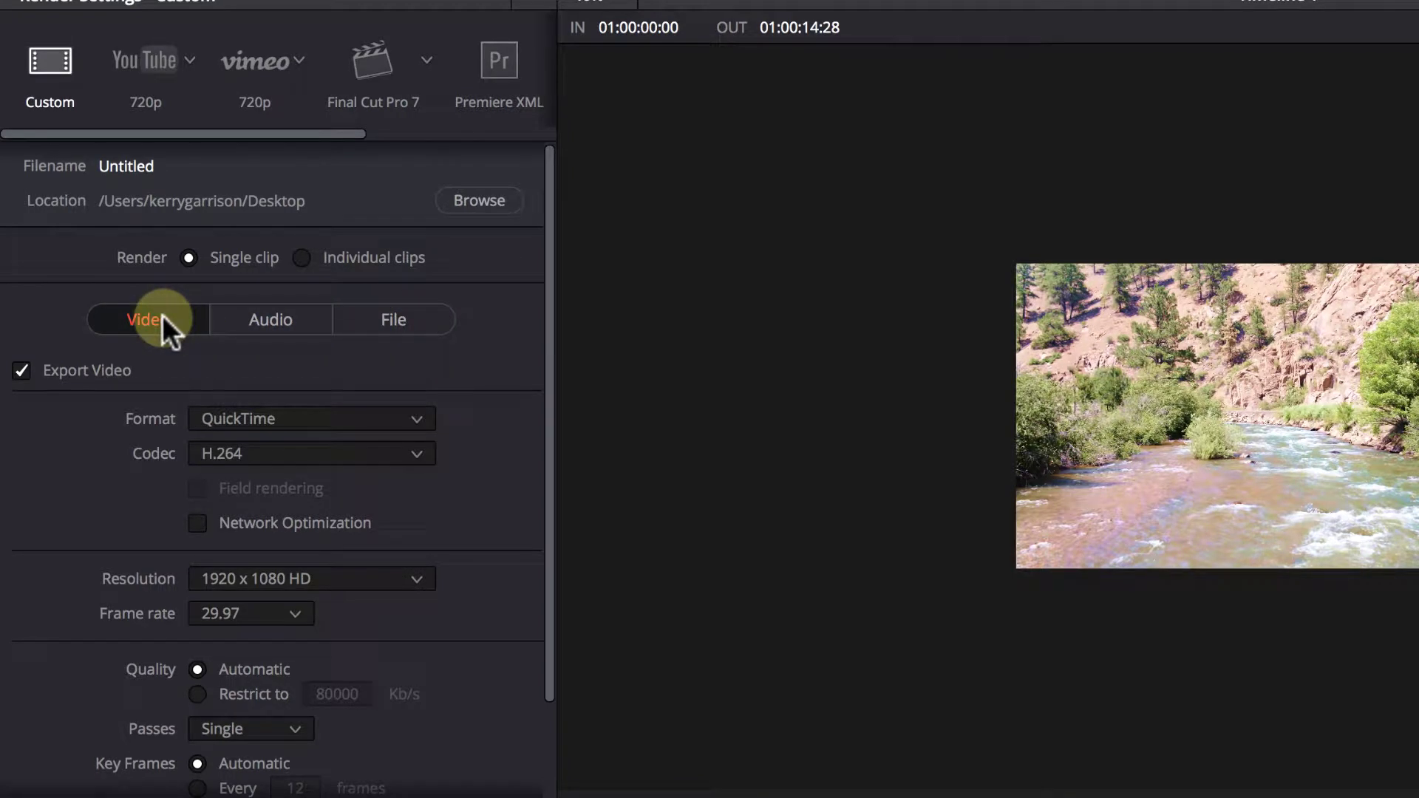
scroll(446, 521, down, 3)
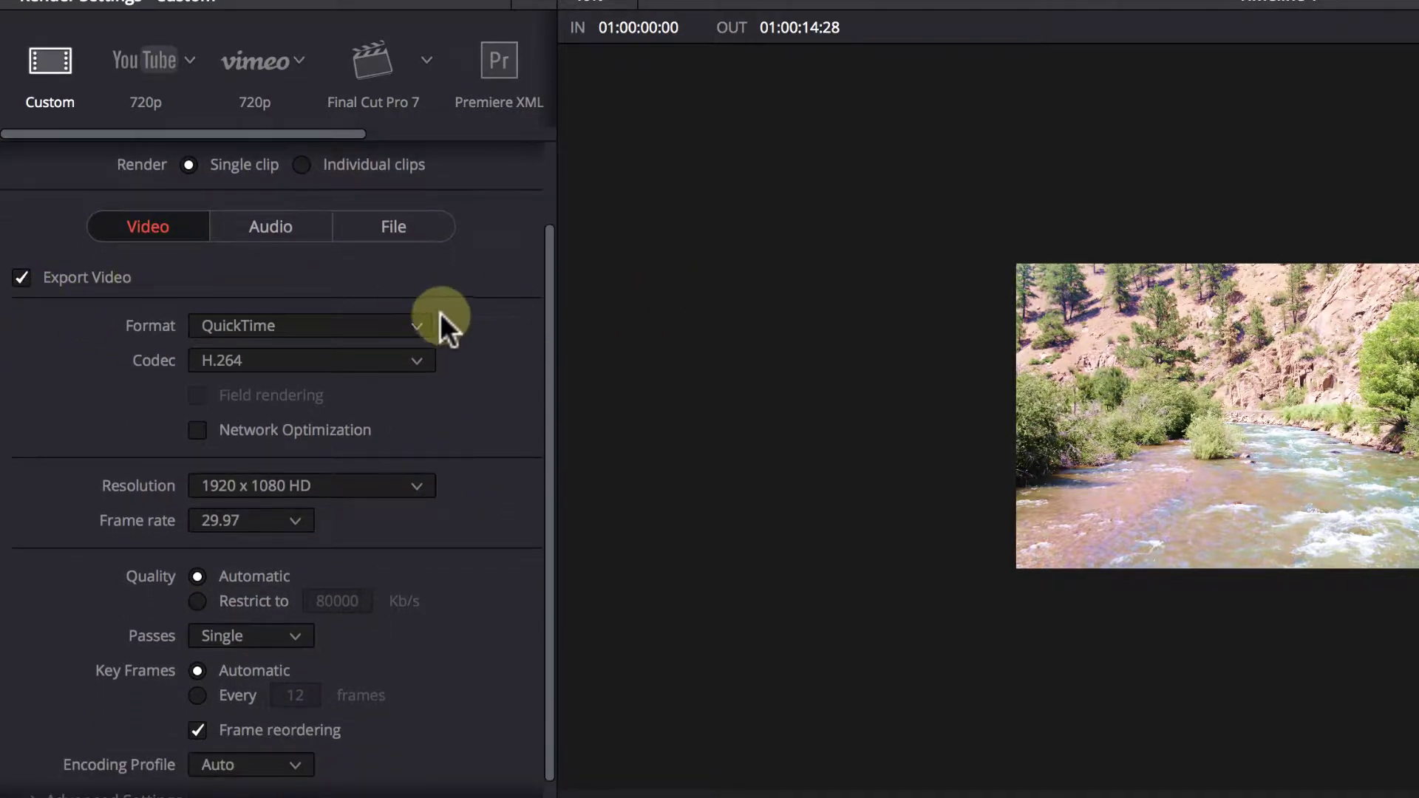
scroll(401, 321, down, 1)
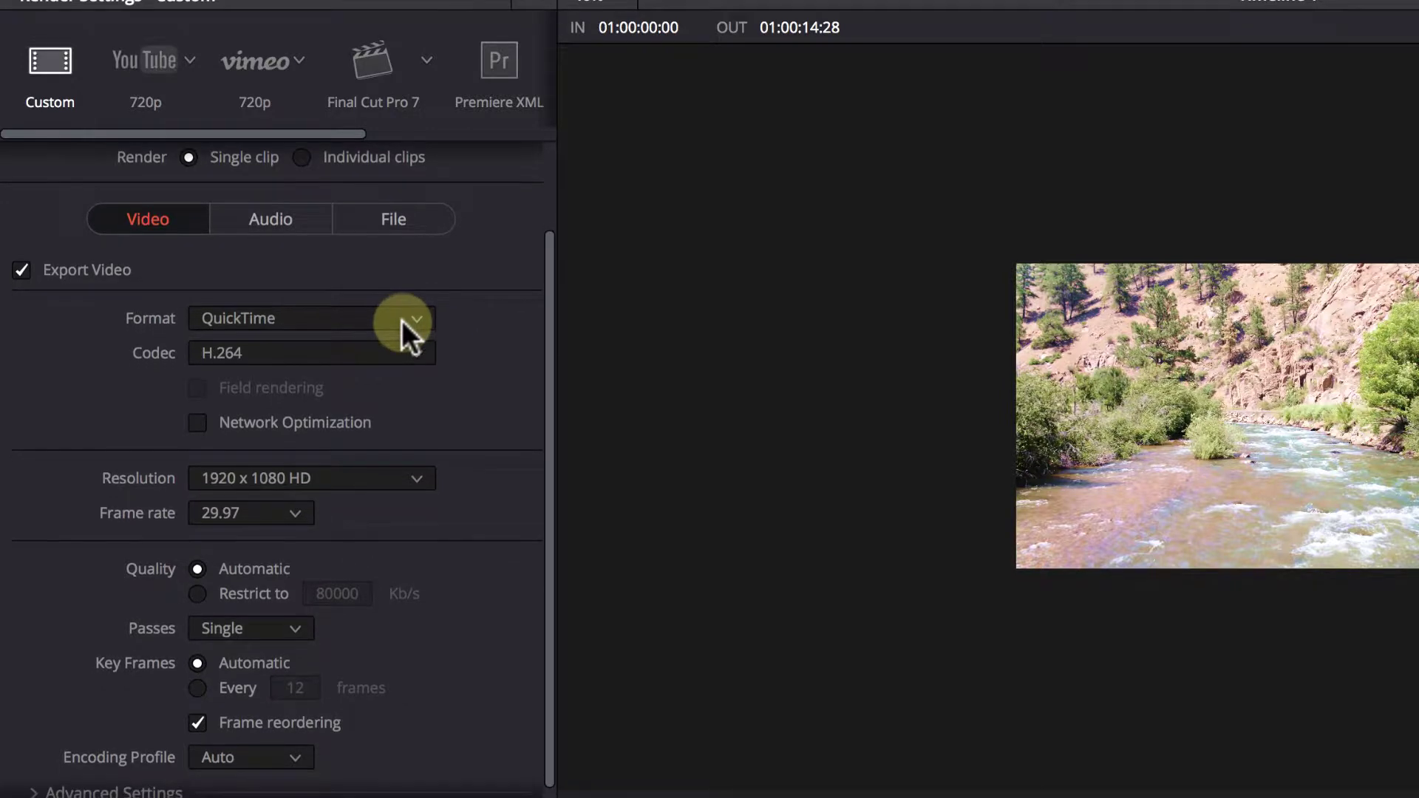
click(401, 320)
drag(428, 449, 419, 476)
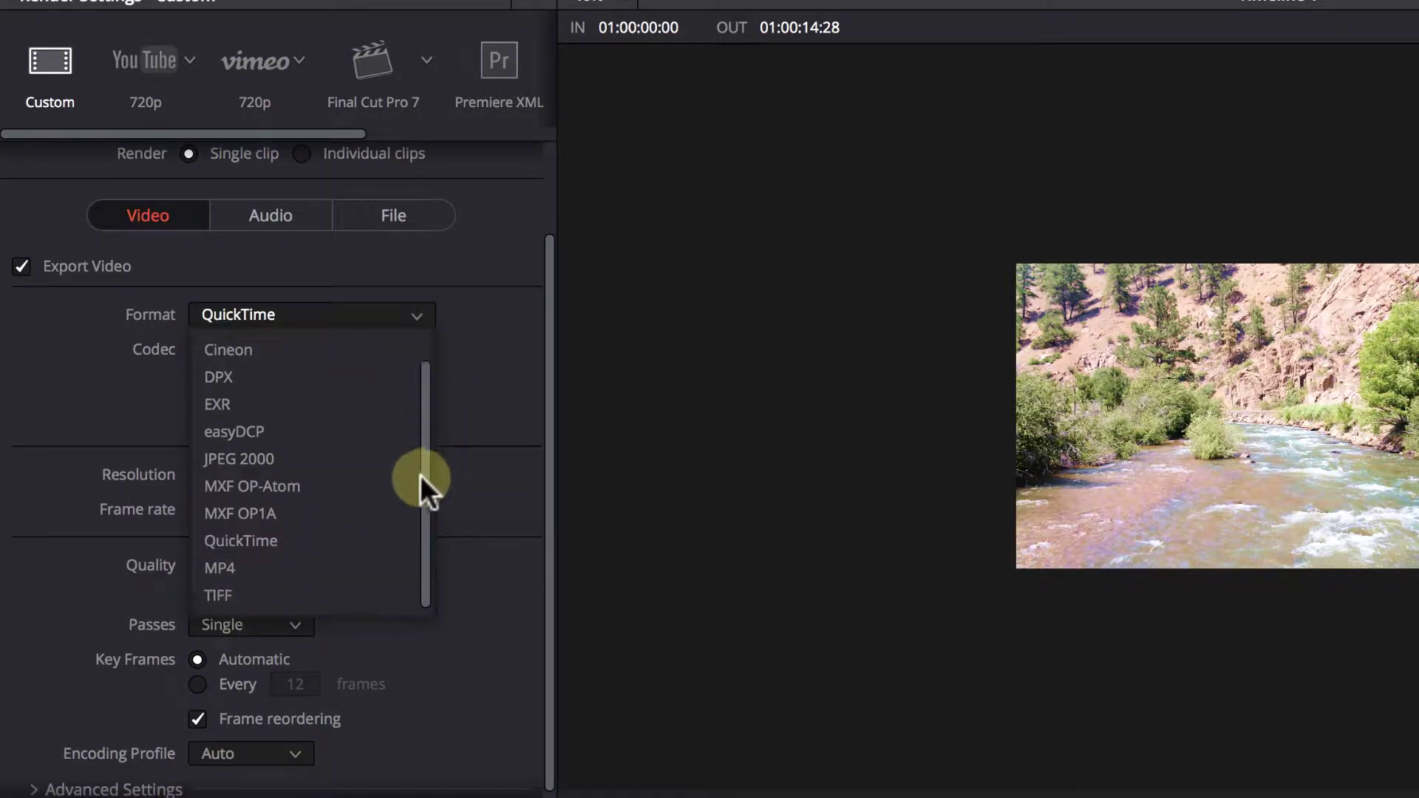
click(369, 560)
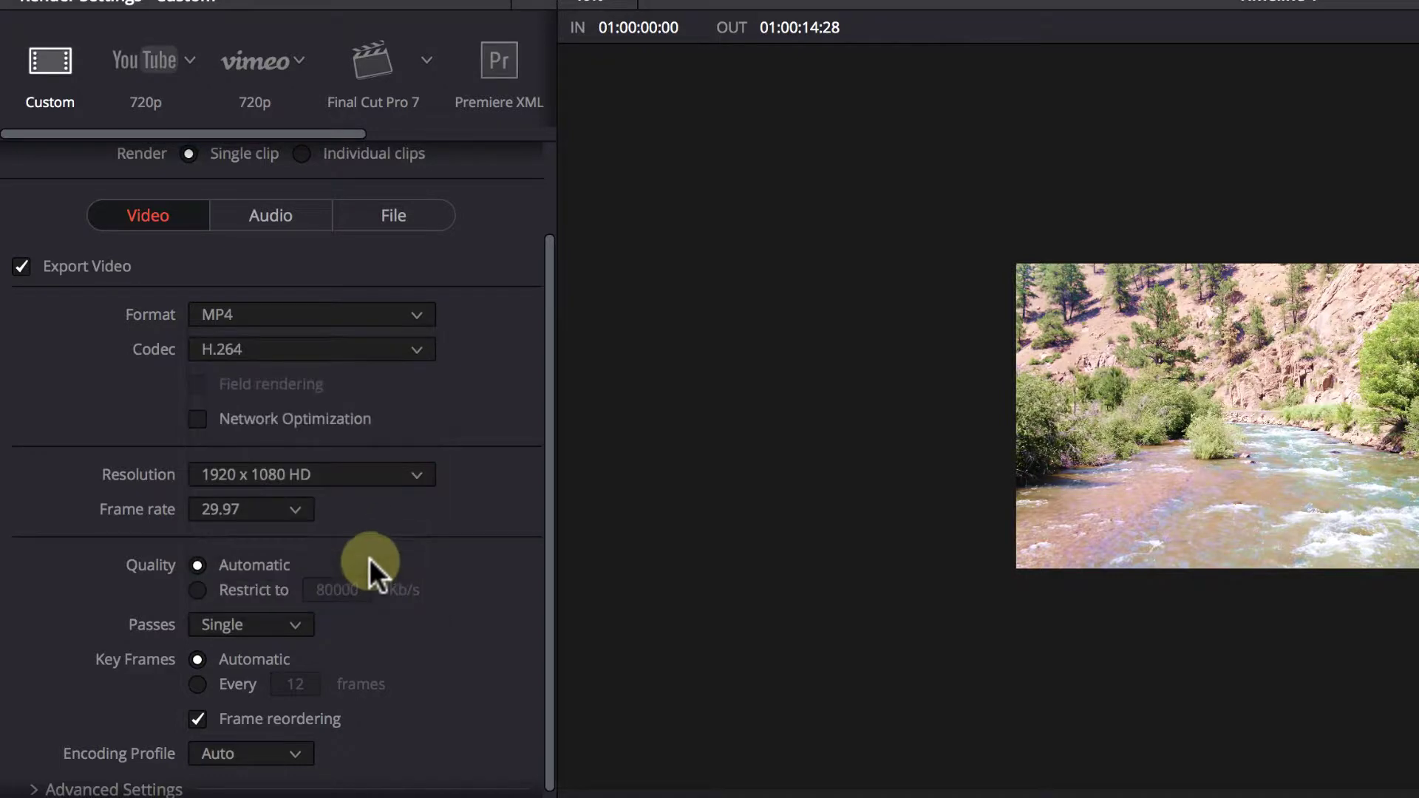
- Keep H.264 as the video codec
click(335, 346)
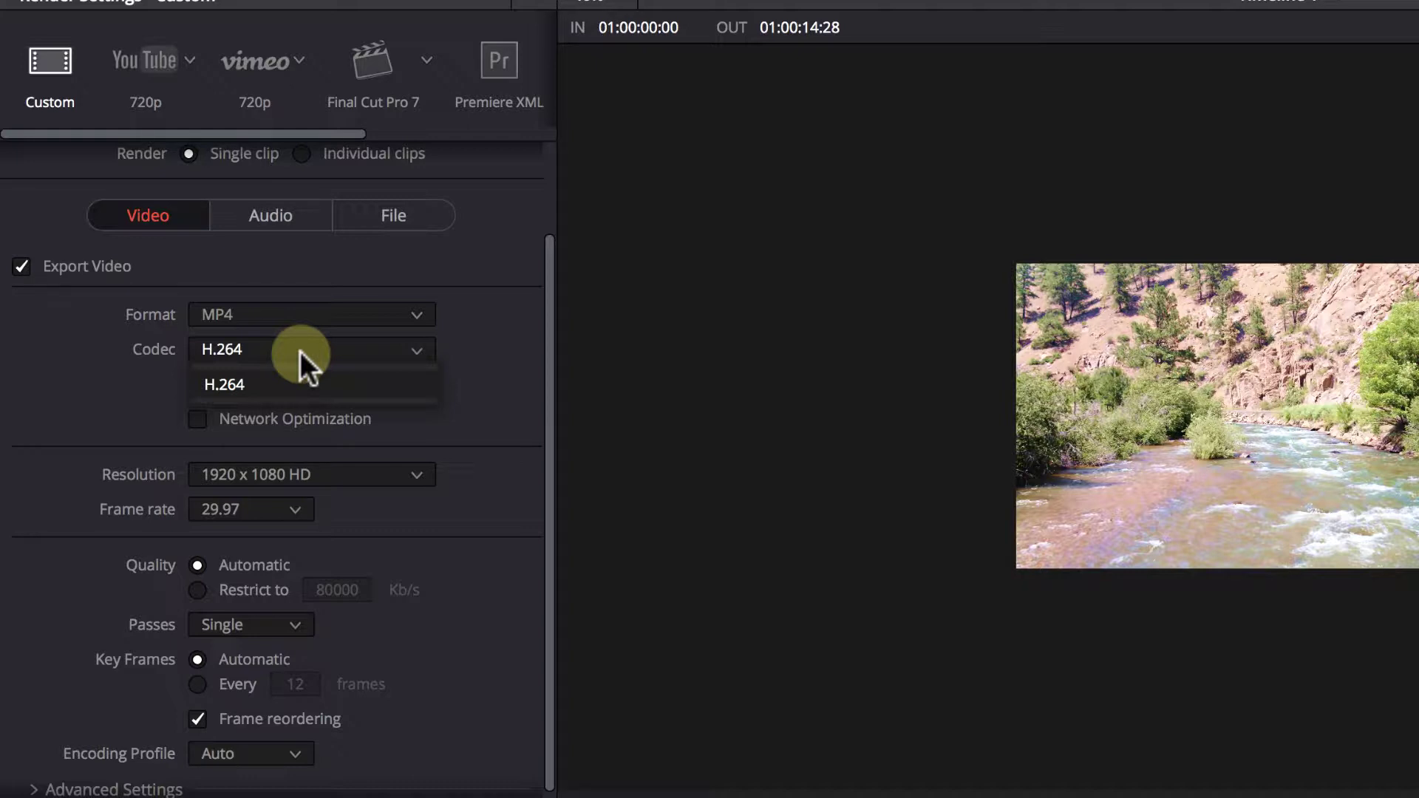
click(295, 313)
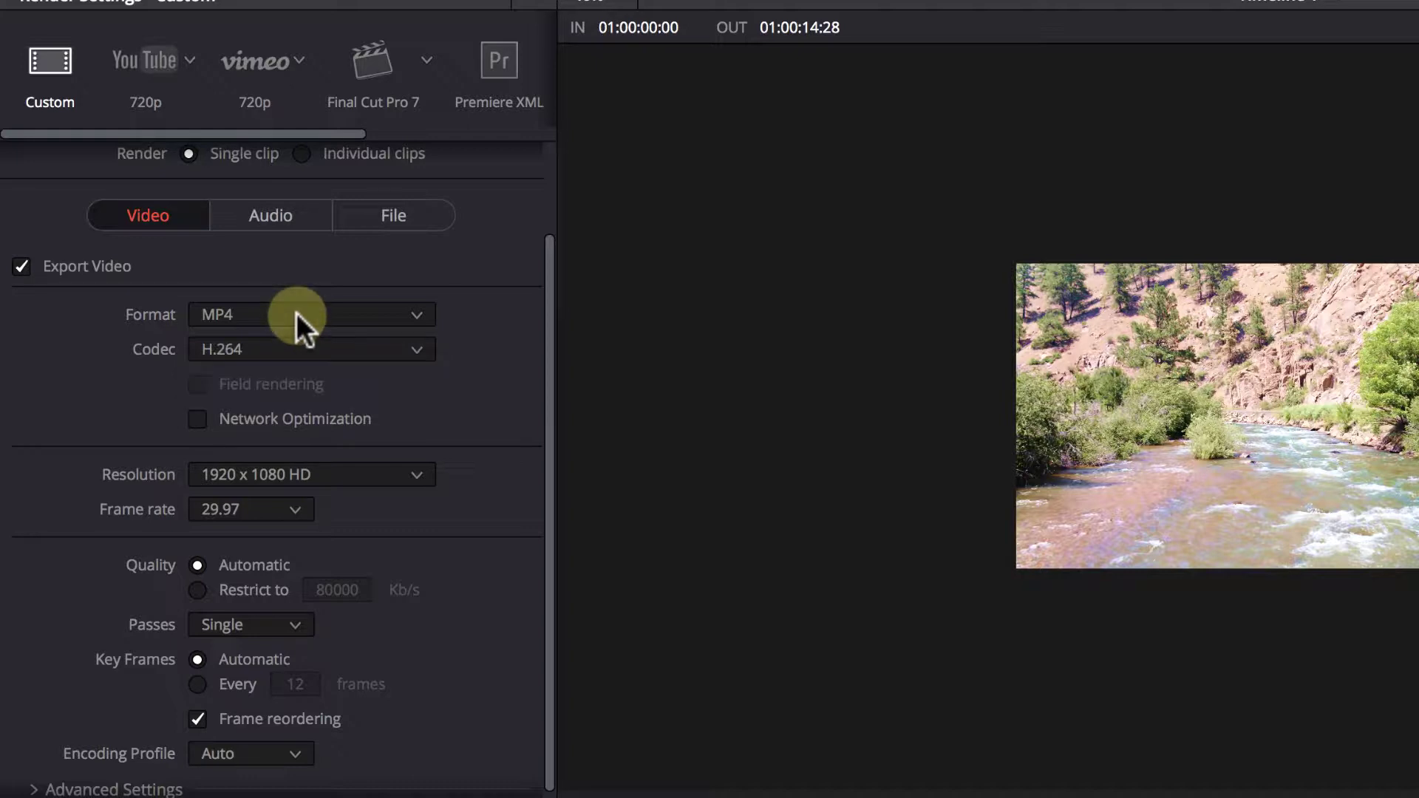
click(308, 352)
click(308, 352)
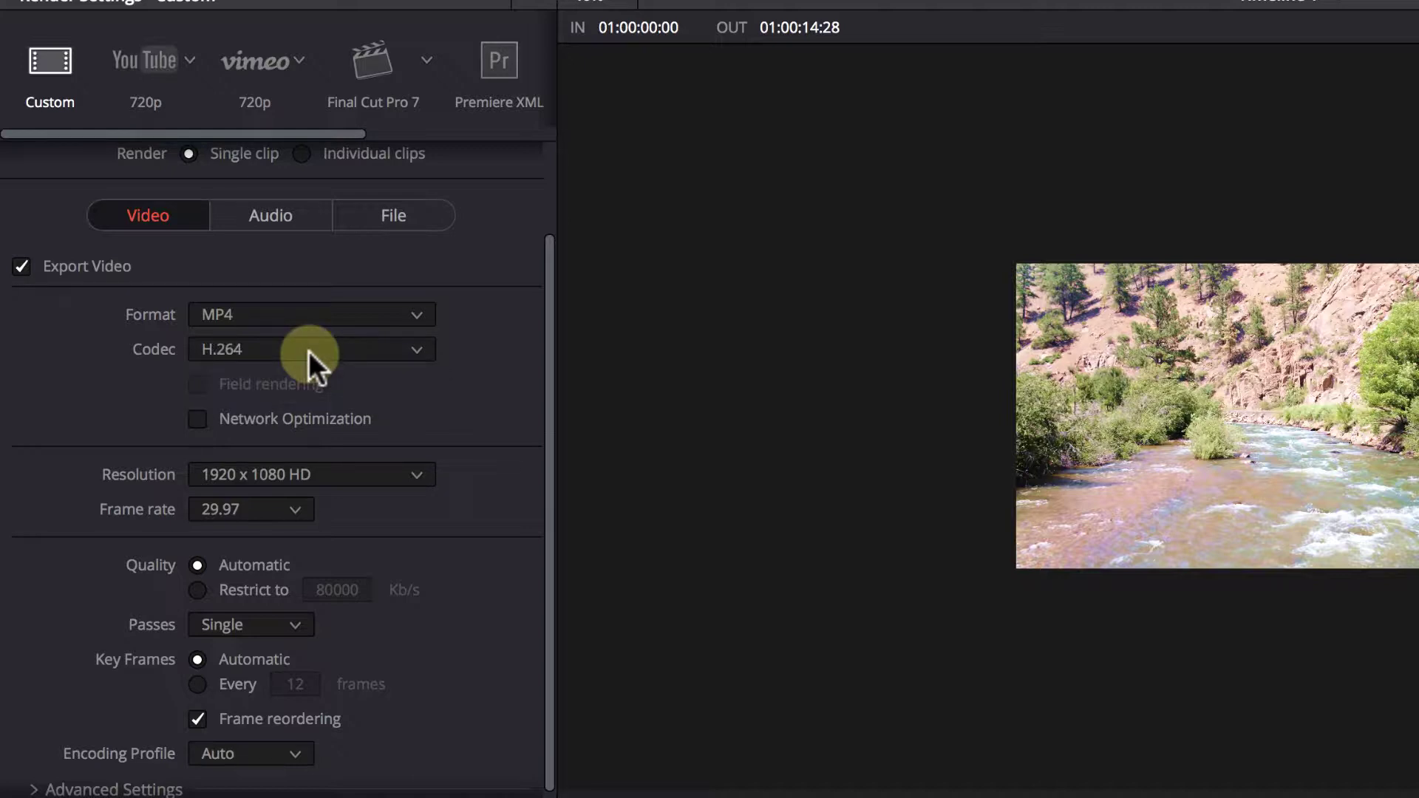
- Keep the output resolution at 1920 x 1080 HD and frame rate at 29.97
scroll(443, 496, down, 1)
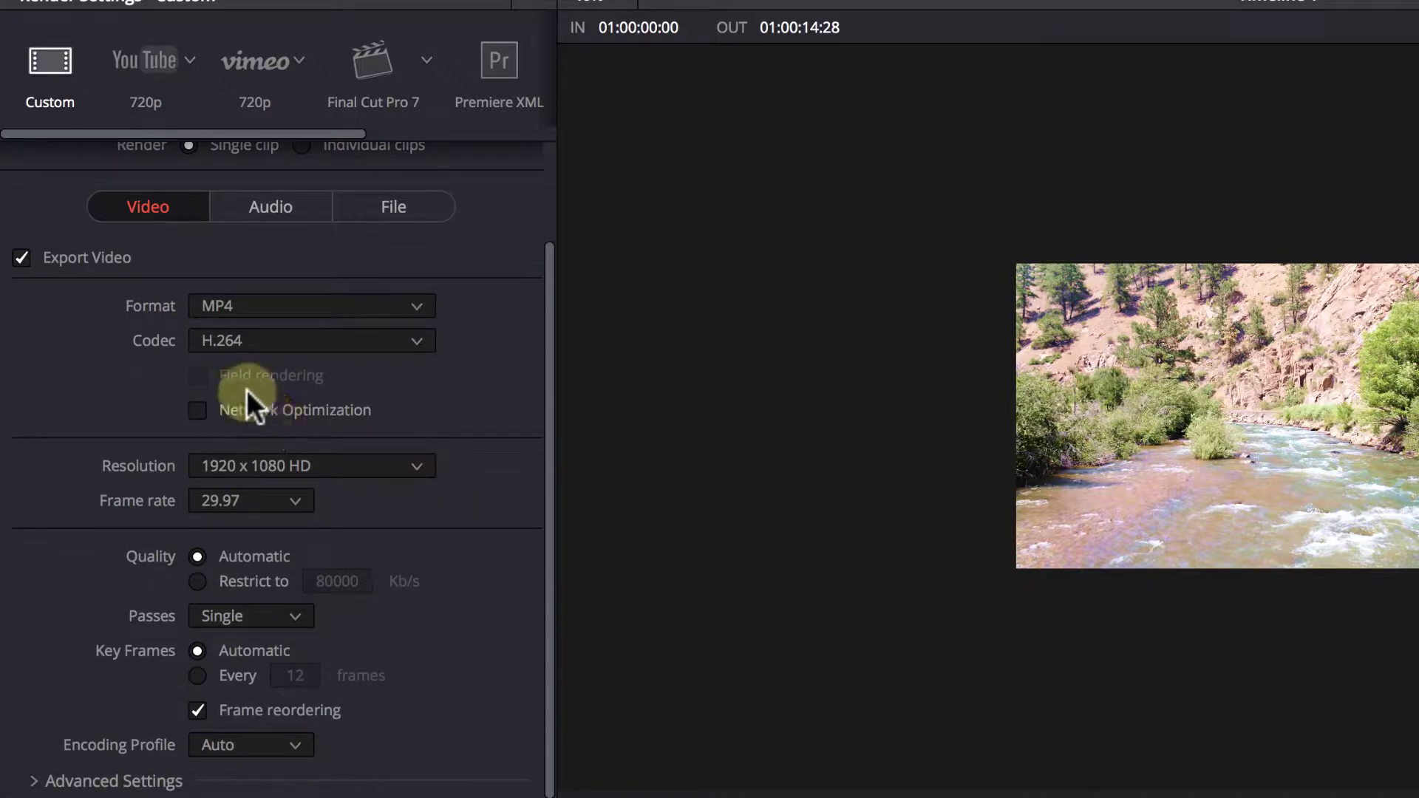
click(287, 464)
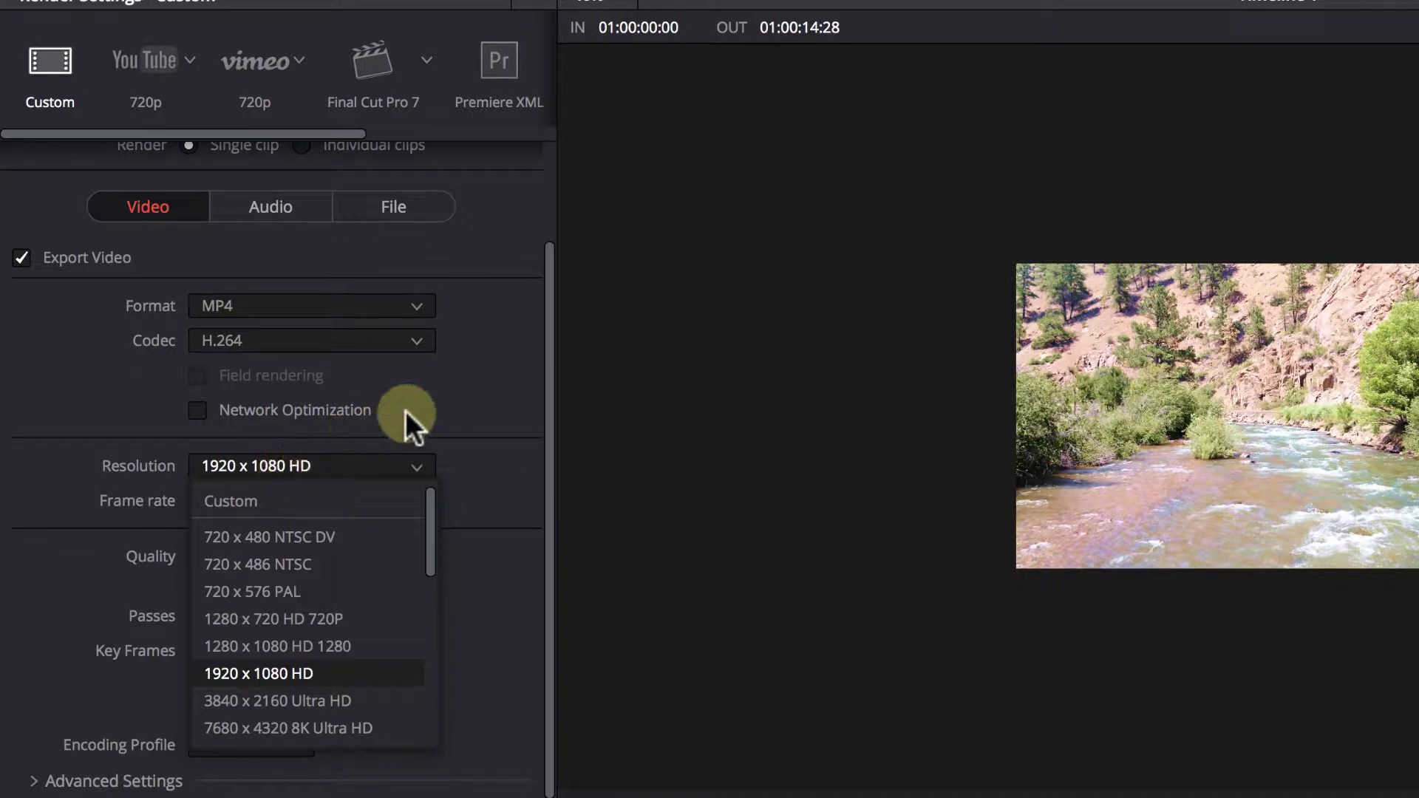
click(436, 423)
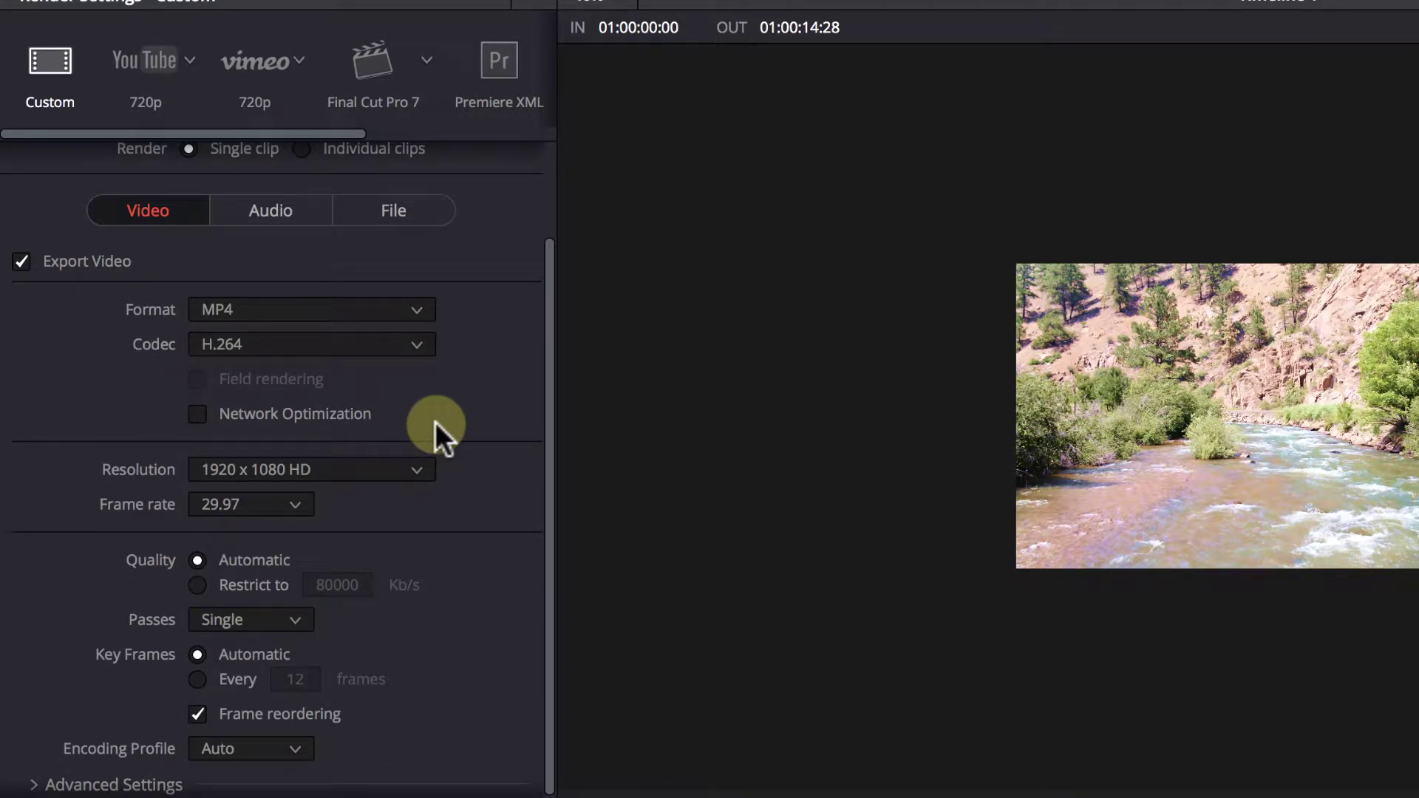
click(286, 500)
click(286, 498)
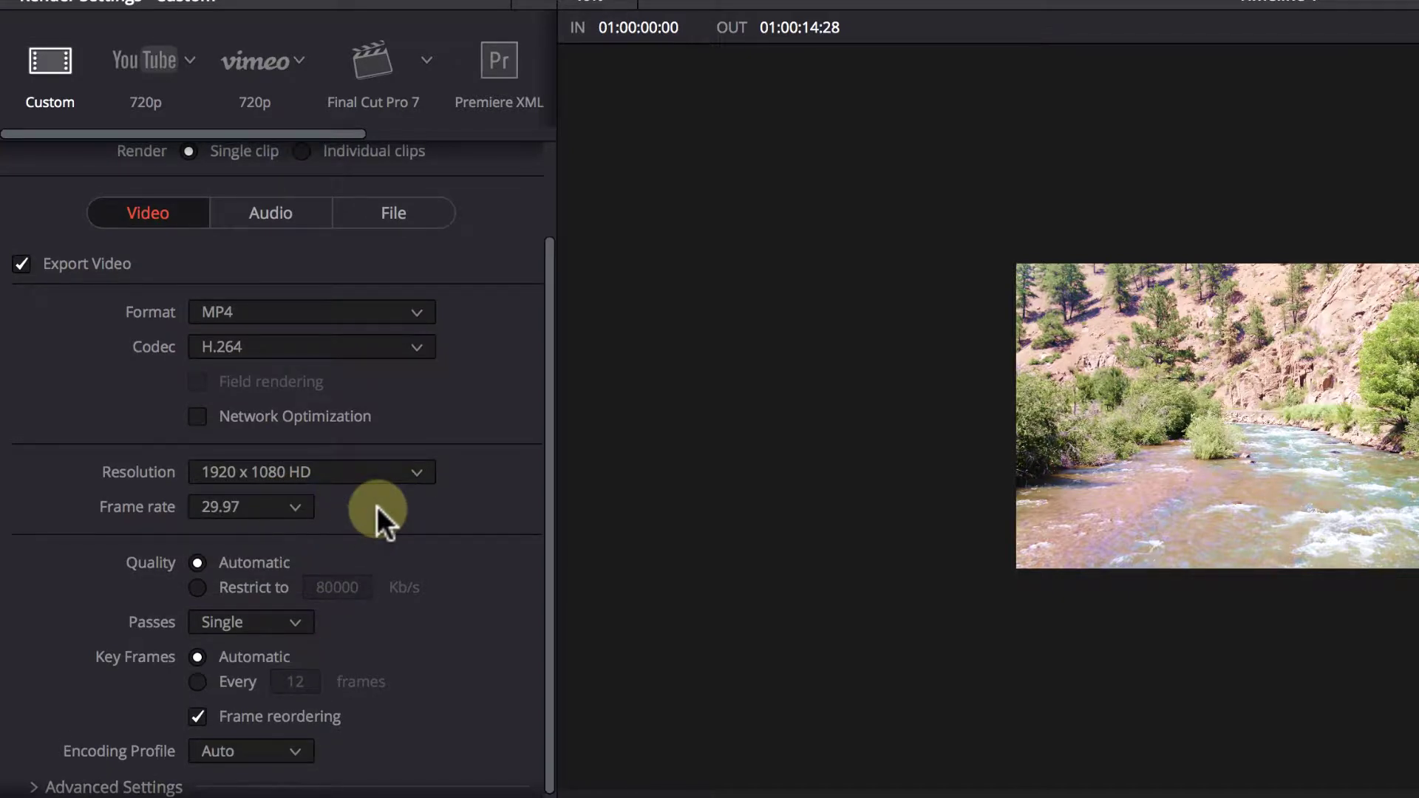
- Keep single-pass encoding with the Auto profile, and expand Advanced Settings
scroll(377, 507, down, 1)
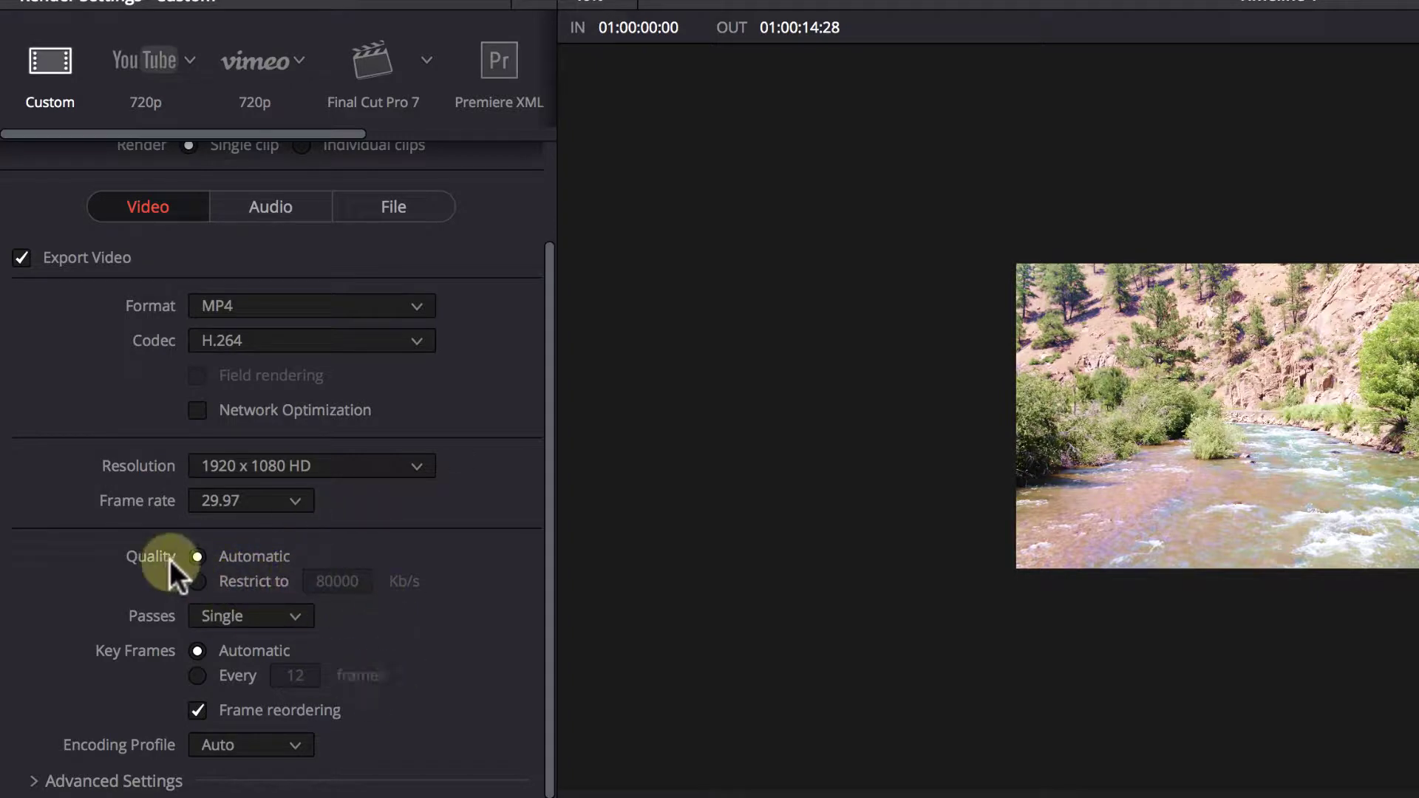
click(246, 619)
click(246, 619)
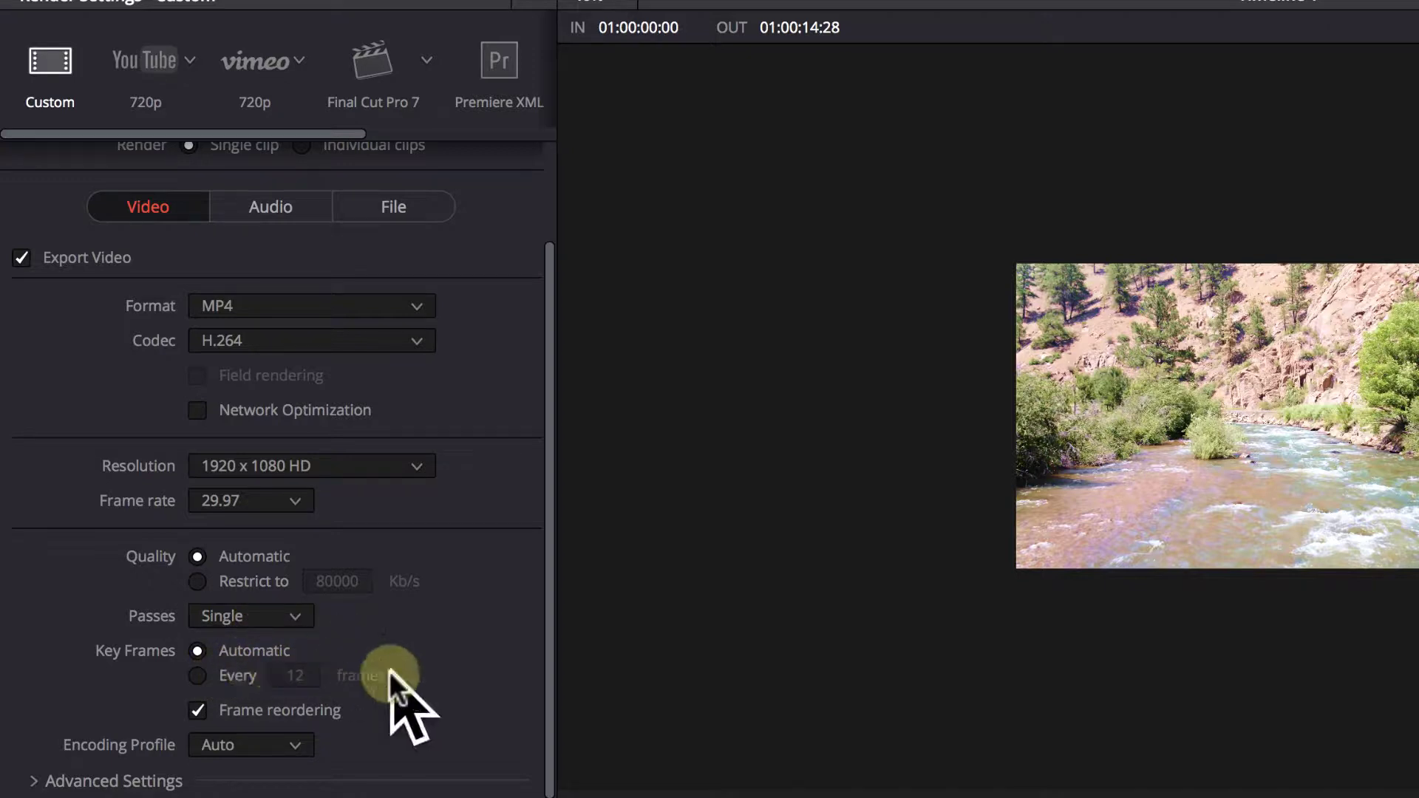
click(247, 748)
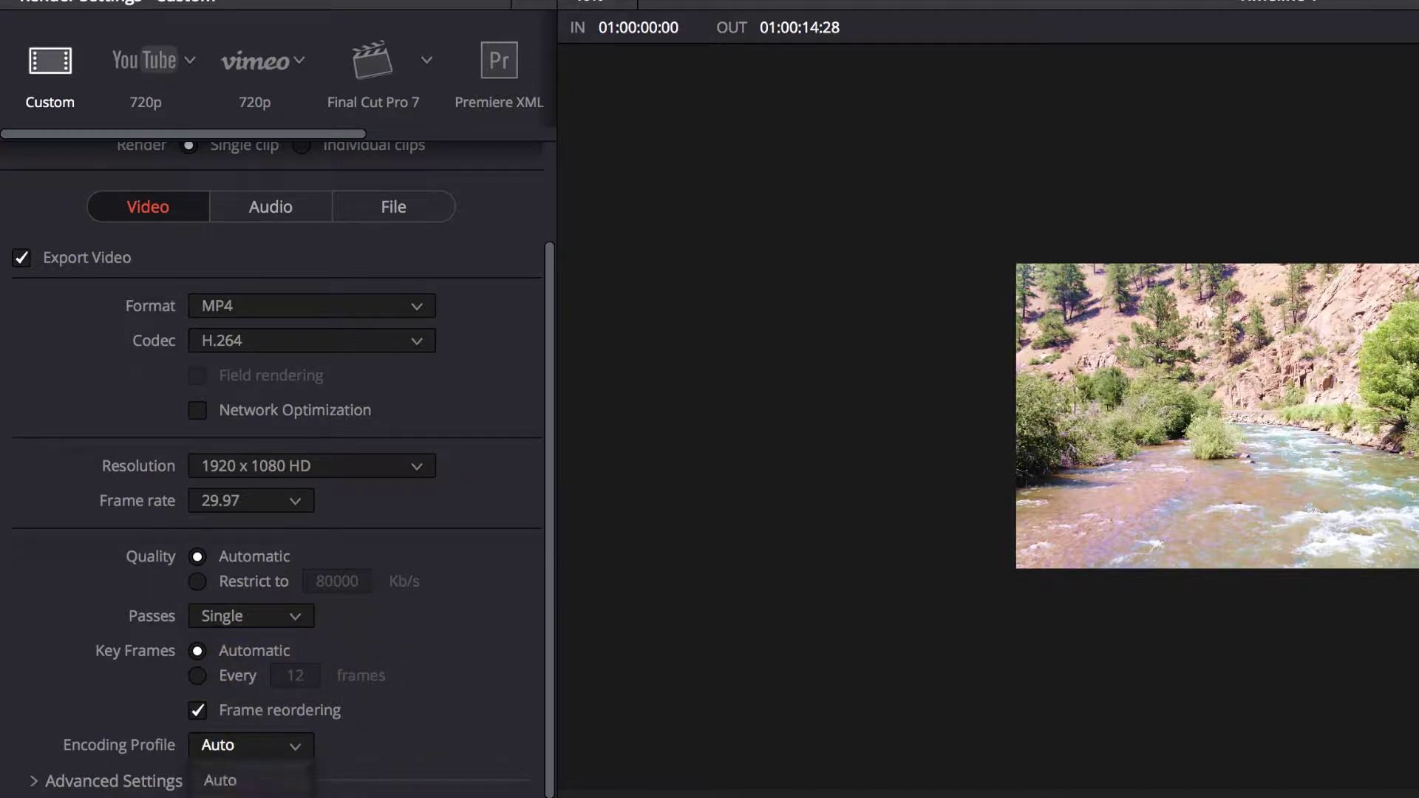
click(366, 746)
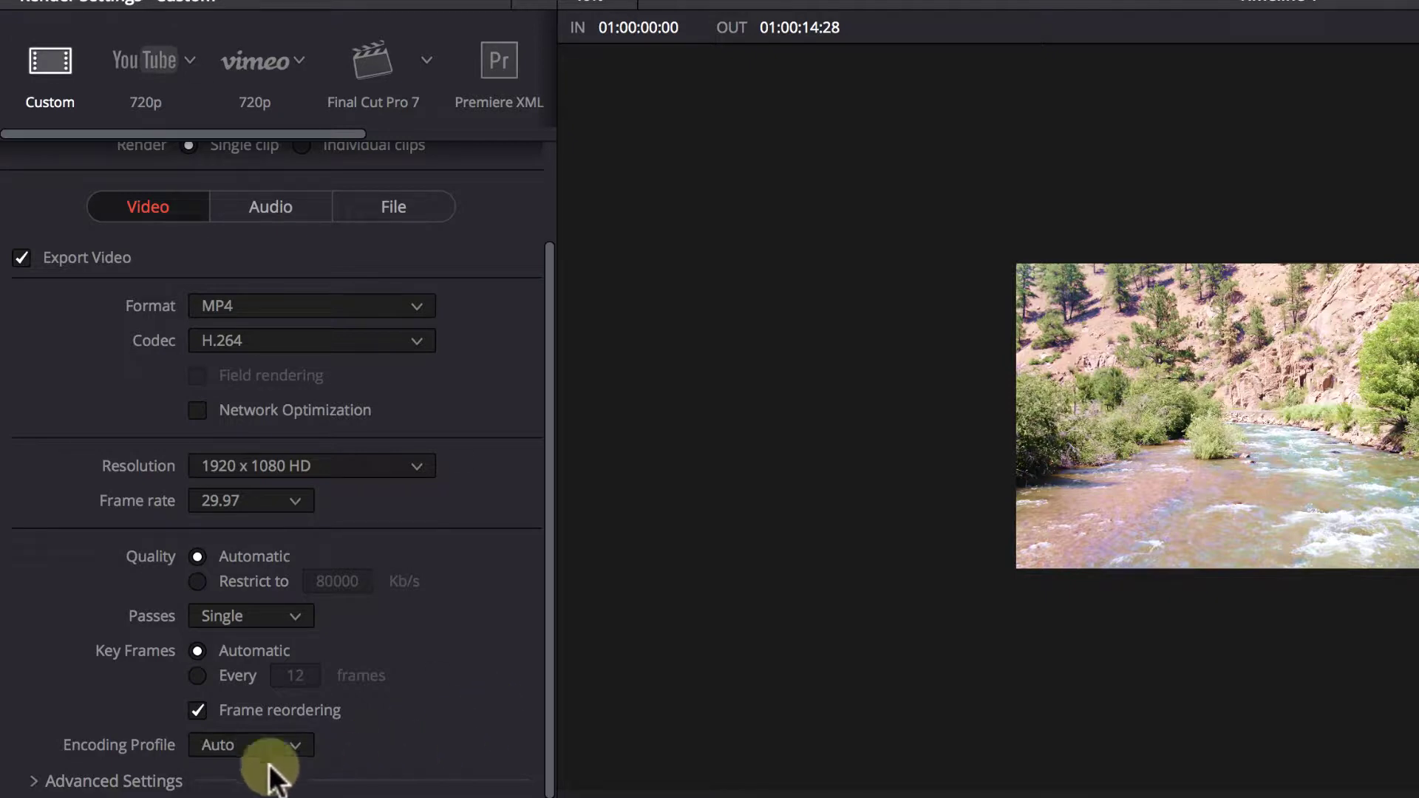
click(85, 774)
scroll(269, 711, down, 5)
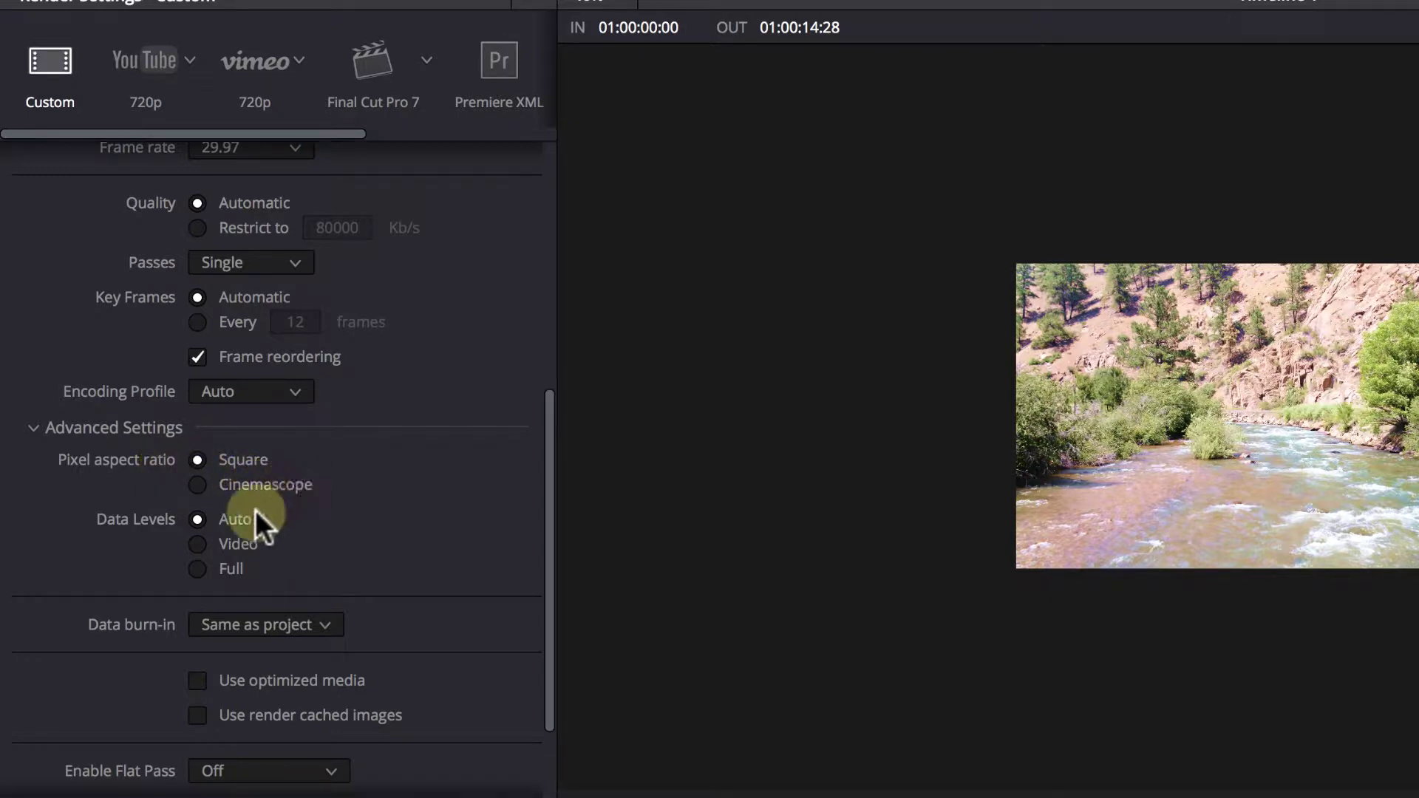
scroll(262, 528, down, 1)
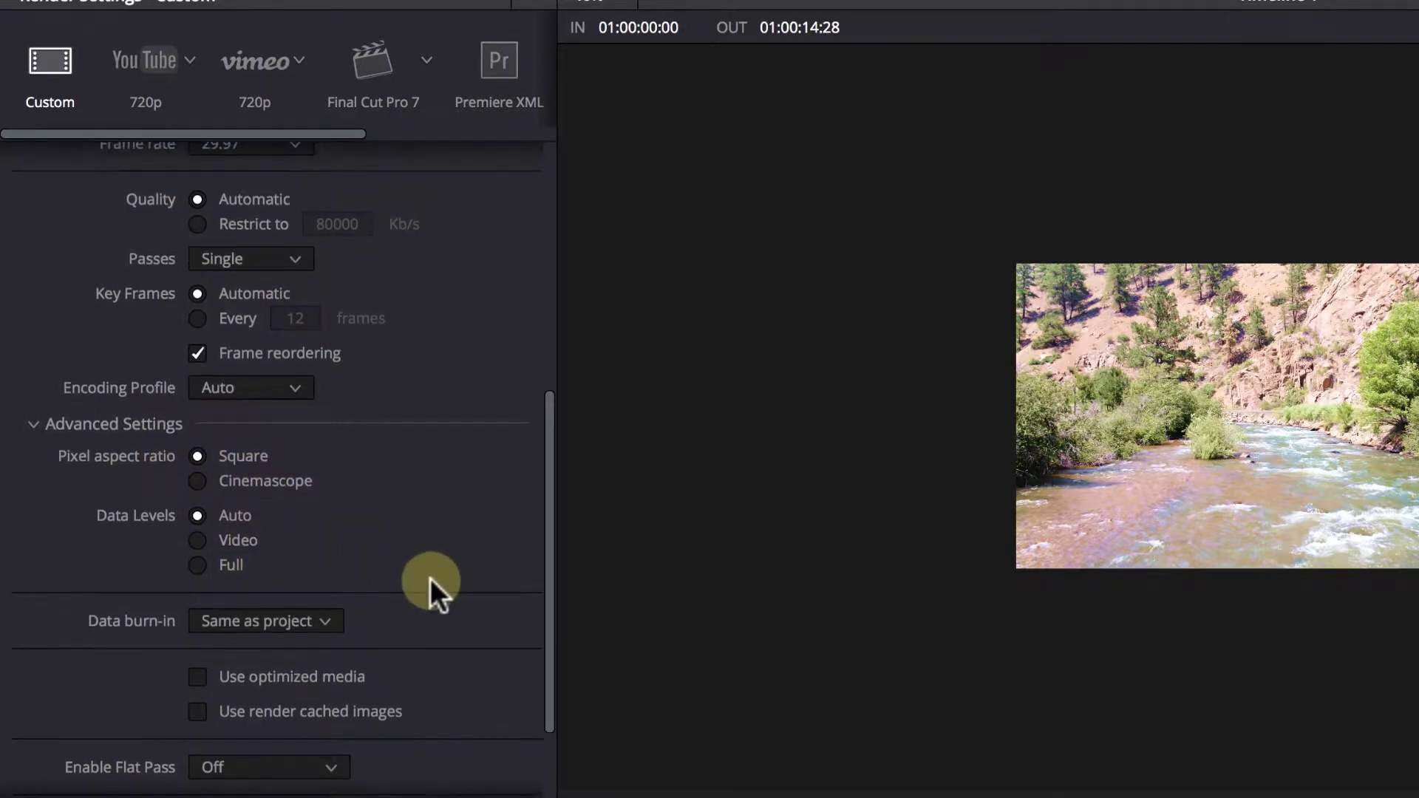
scroll(431, 578, down, 4)
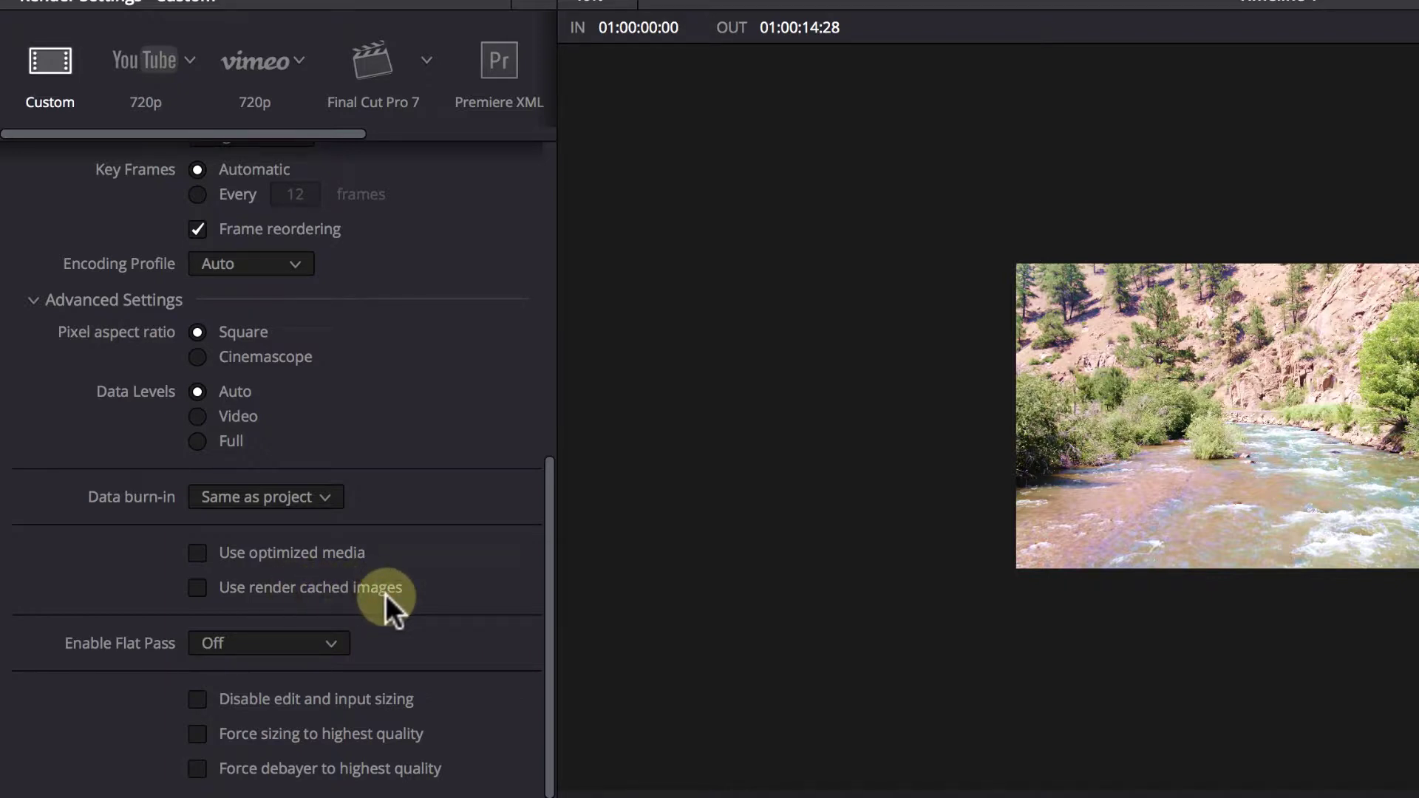
click(266, 644)
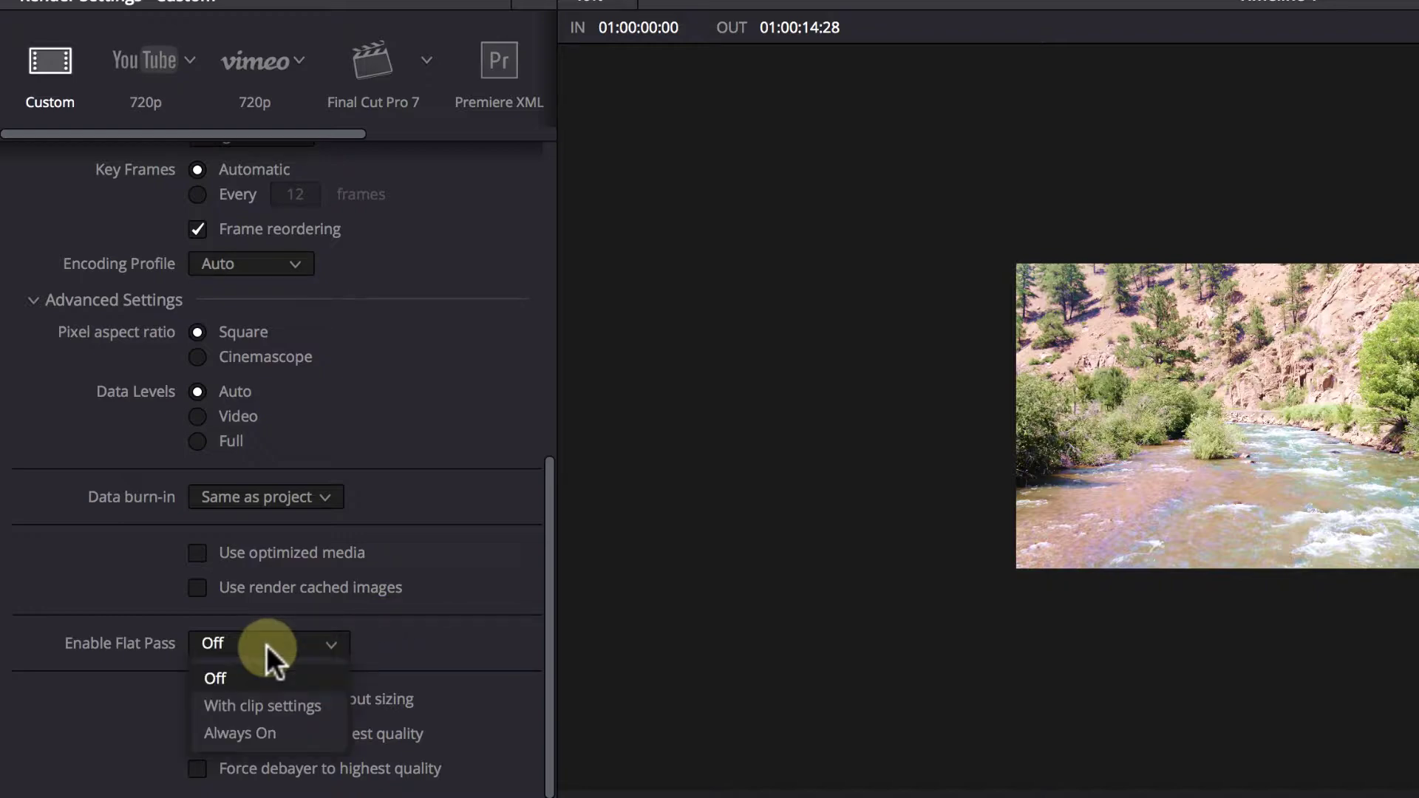
click(374, 645)
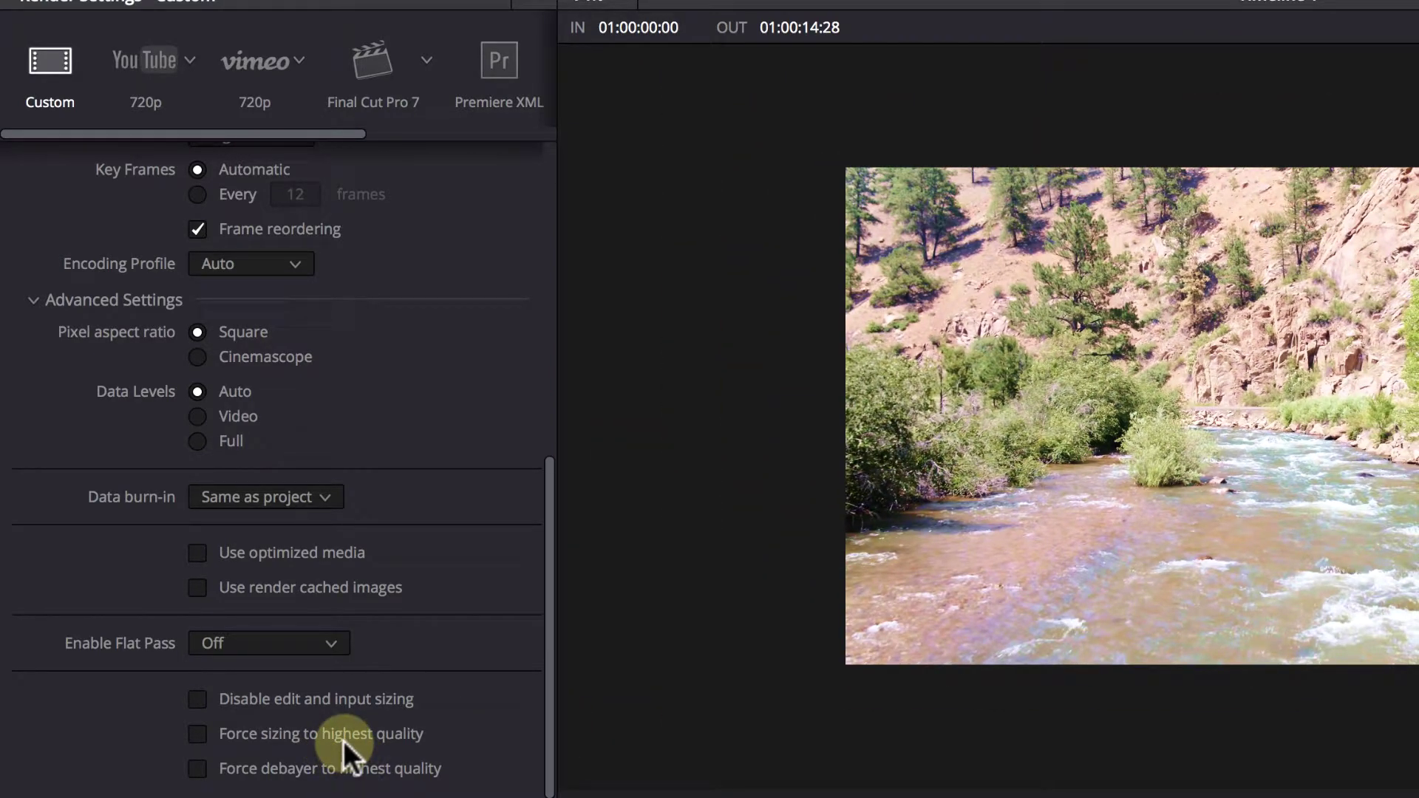
- Load the YouTube render preset at 1080p
click(166, 78)
click(182, 65)
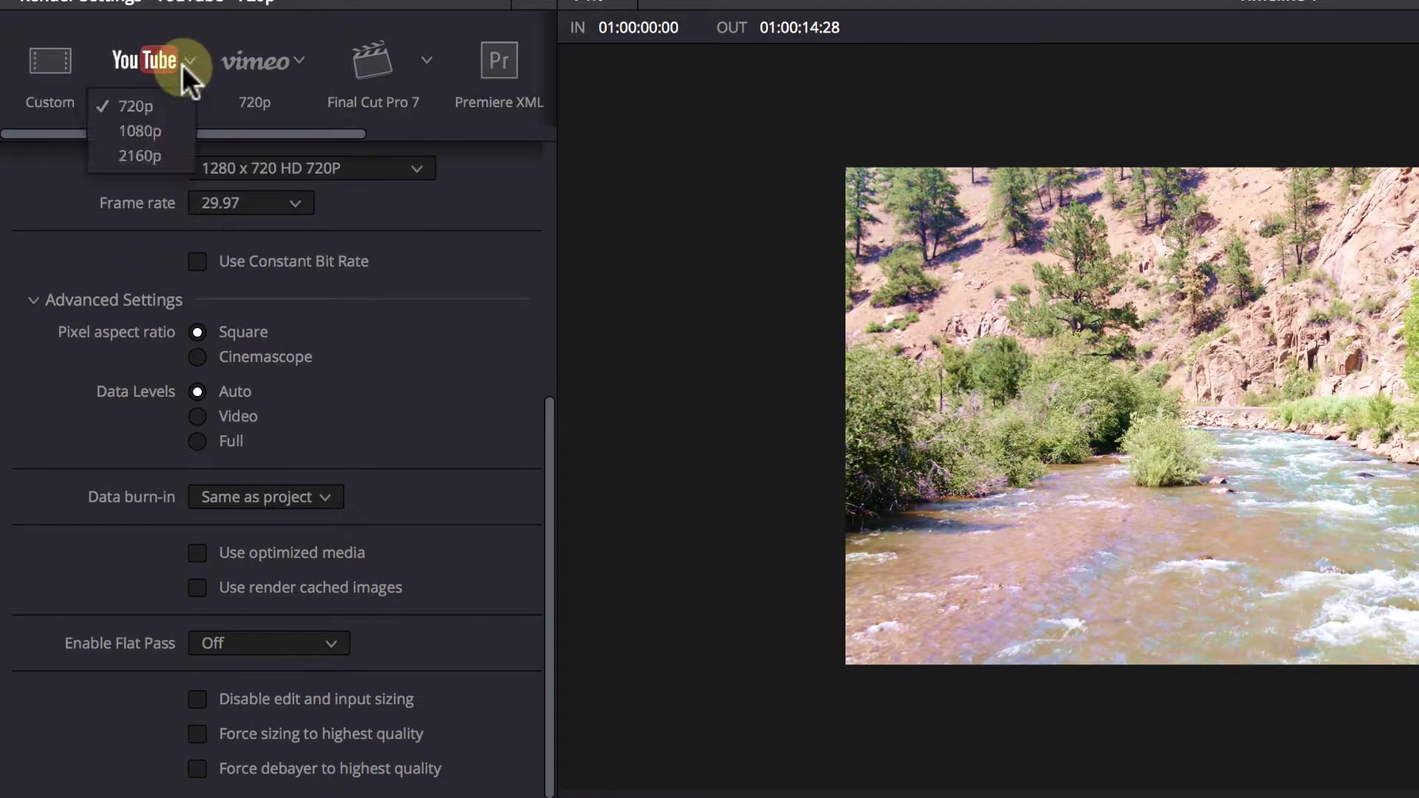
click(157, 131)
scroll(369, 302, up, 10)
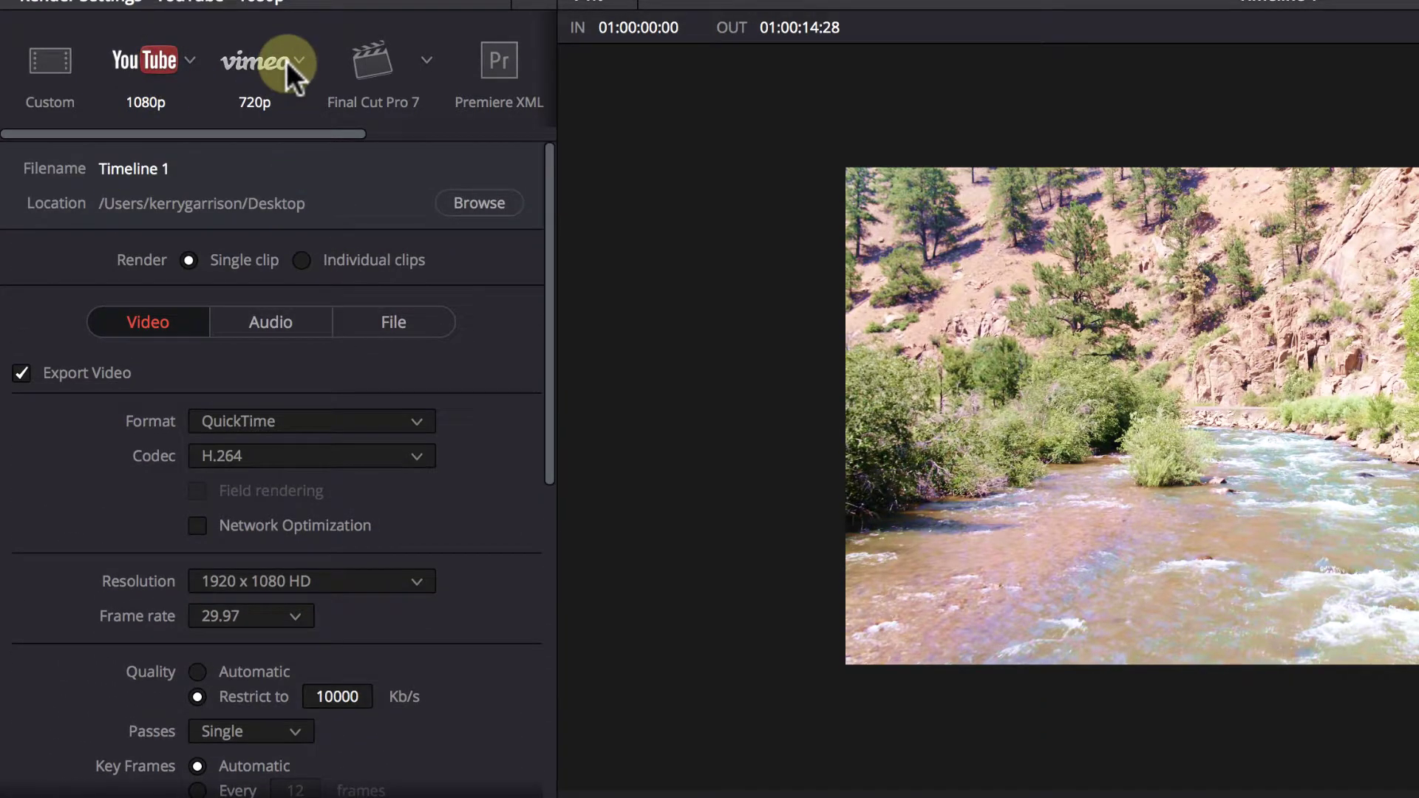
- Browse the Vimeo 720p, Pro Tools, AVID AAF, Final Cut Pro 7 and Premiere XML presets
click(286, 61)
click(303, 56)
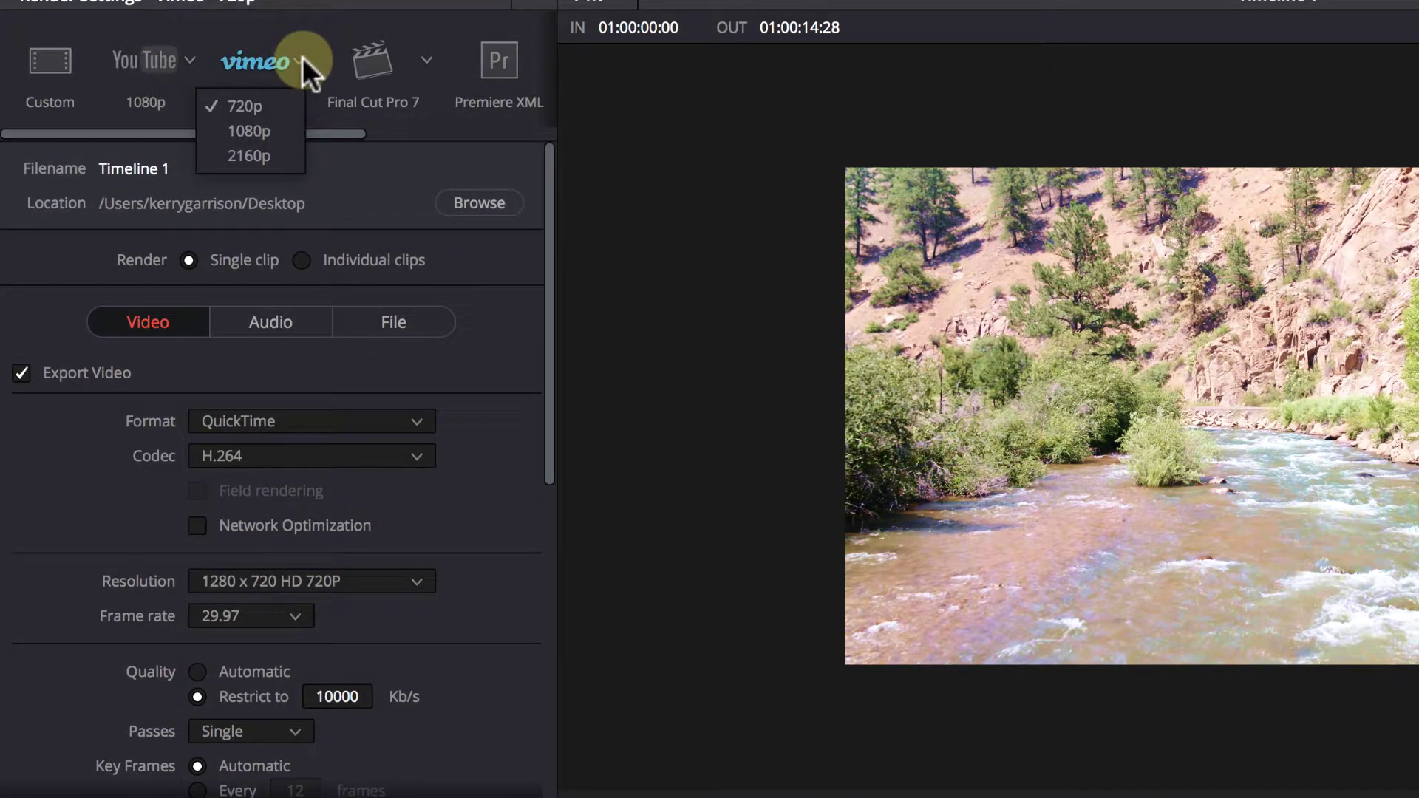
click(303, 57)
scroll(421, 55, right, 5)
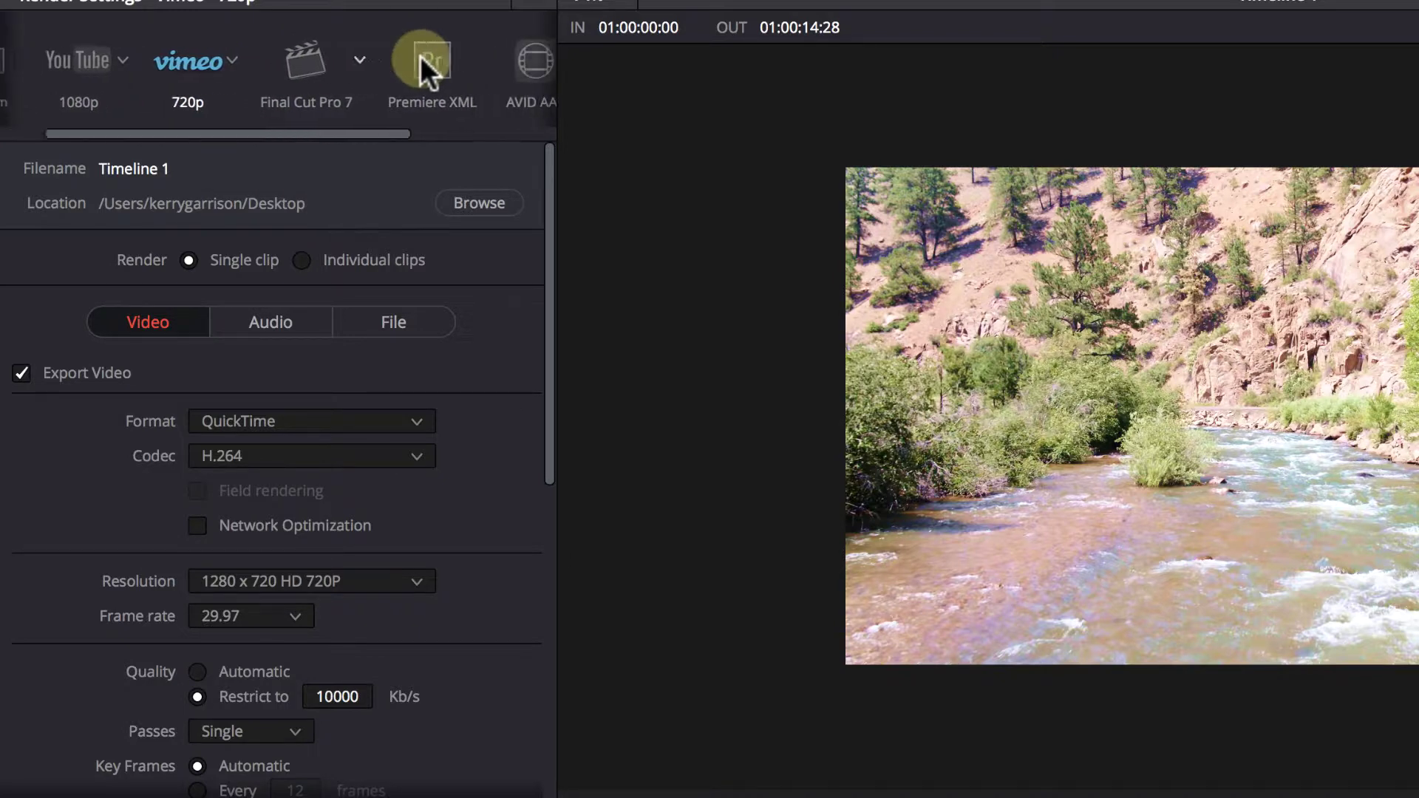
click(420, 55)
scroll(429, 52, right, 2)
click(299, 63)
click(120, 63)
click(303, 60)
click(169, 62)
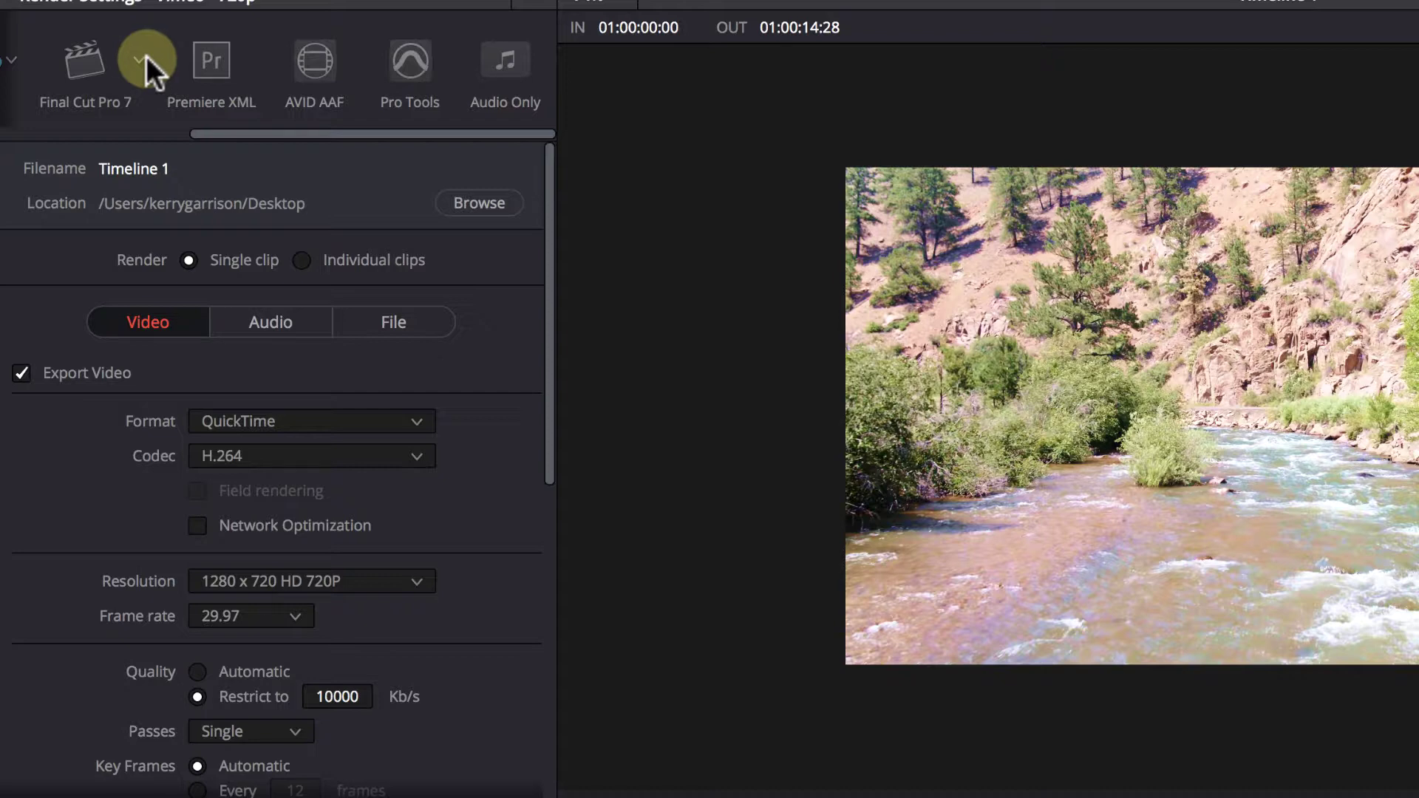
- Return to the YouTube preset and set it to 1080p again
scroll(146, 56, left, 5)
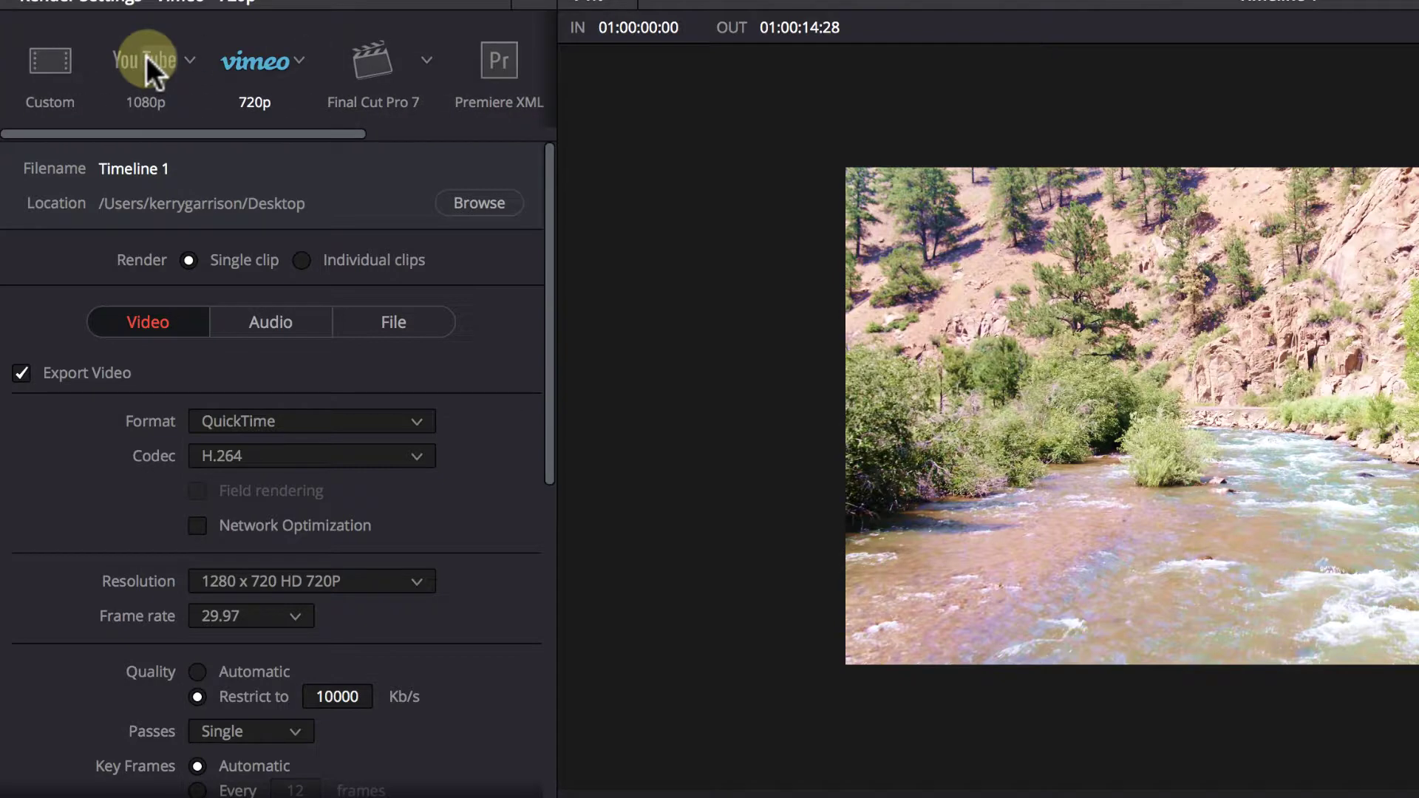
click(188, 59)
click(161, 128)
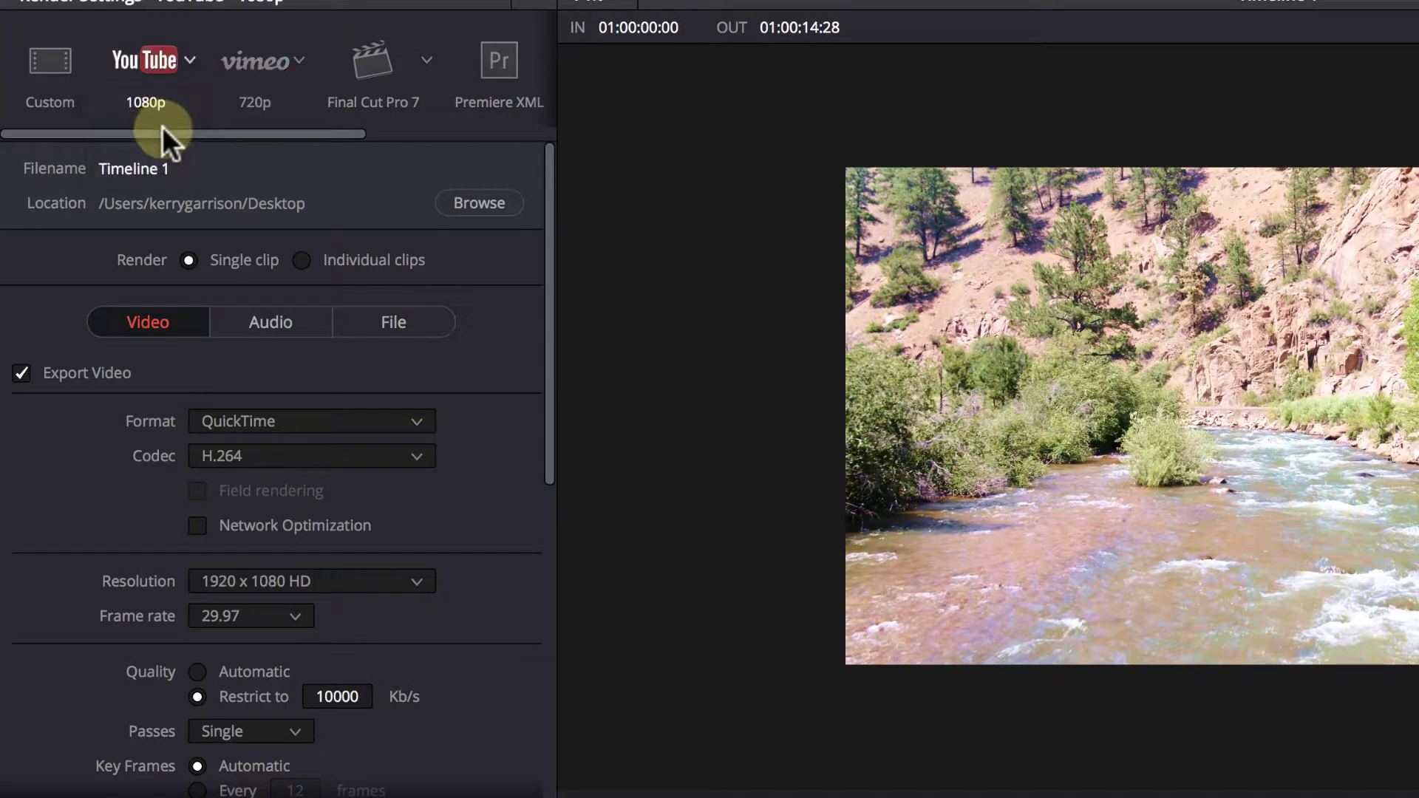
- Keep AAC as the audio codec, then show the File naming settings
click(259, 322)
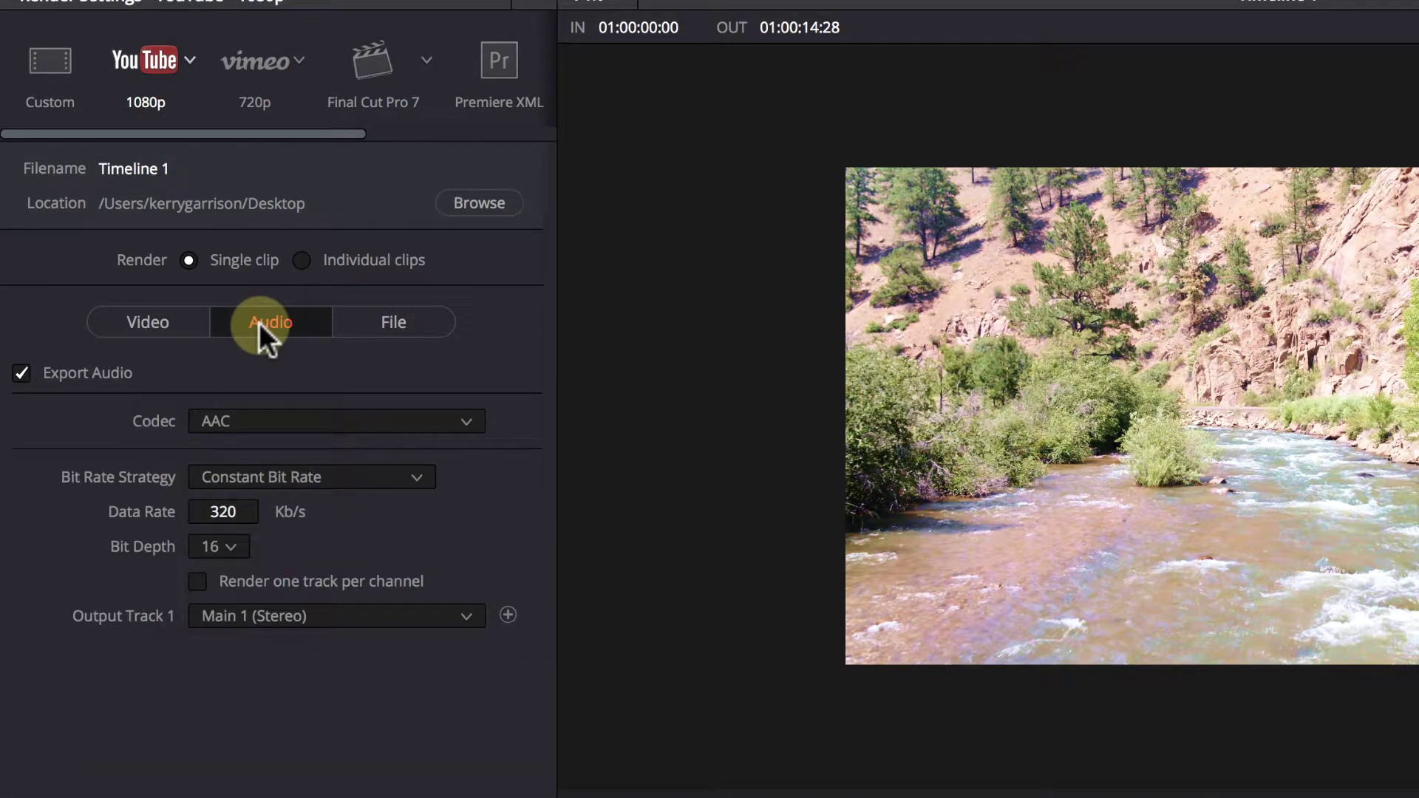
click(304, 420)
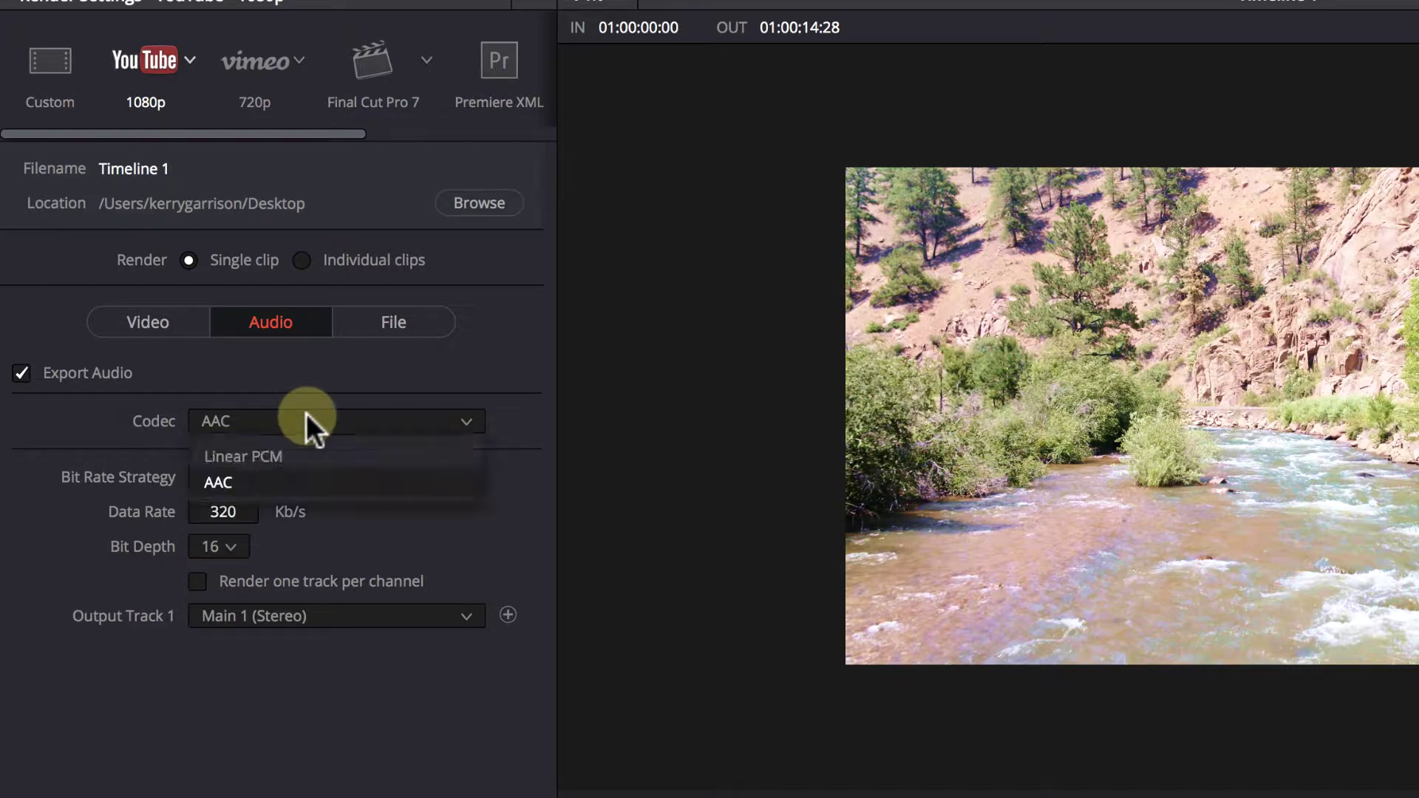
click(365, 388)
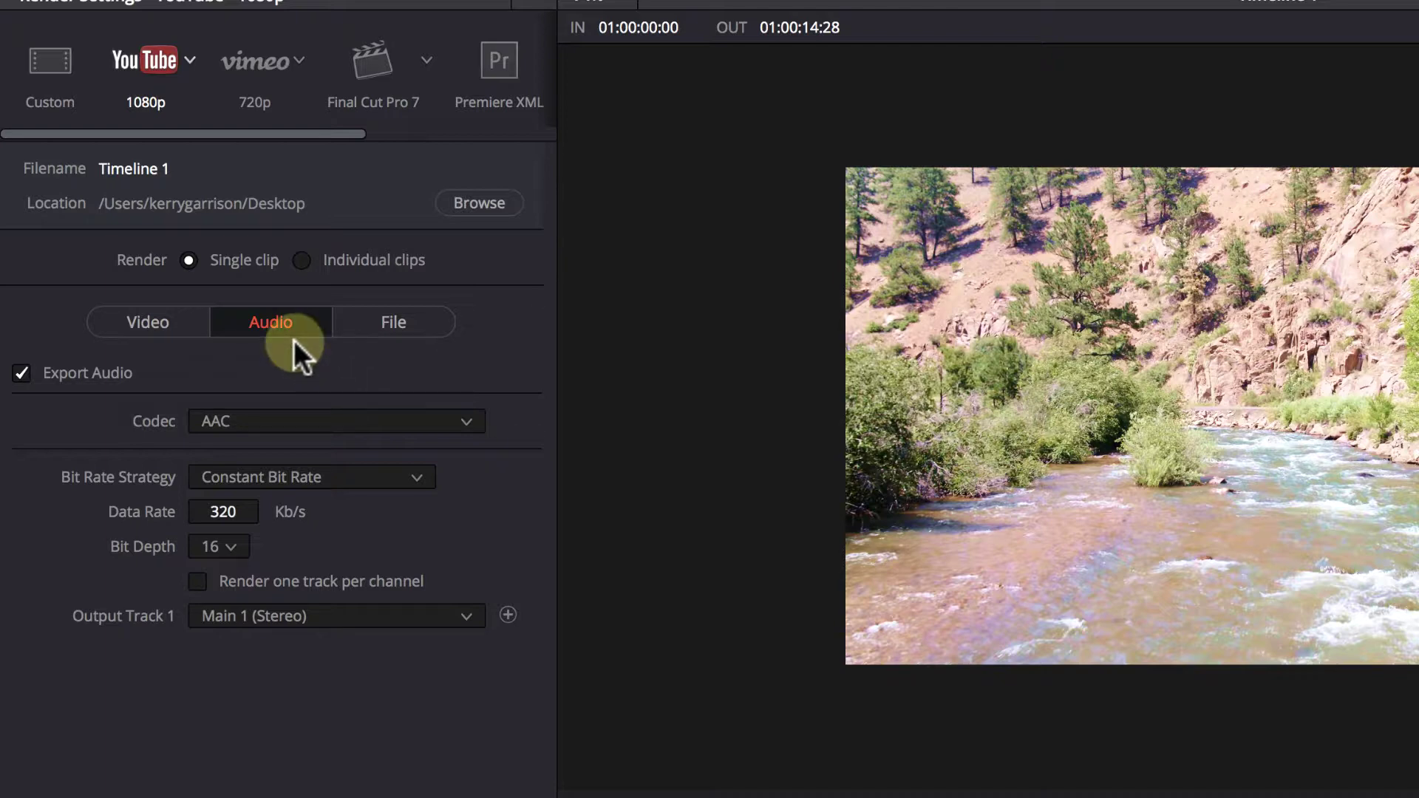
click(405, 325)
- Replace the custom file name Timeline 1 with 'River Footage'
click(313, 431)
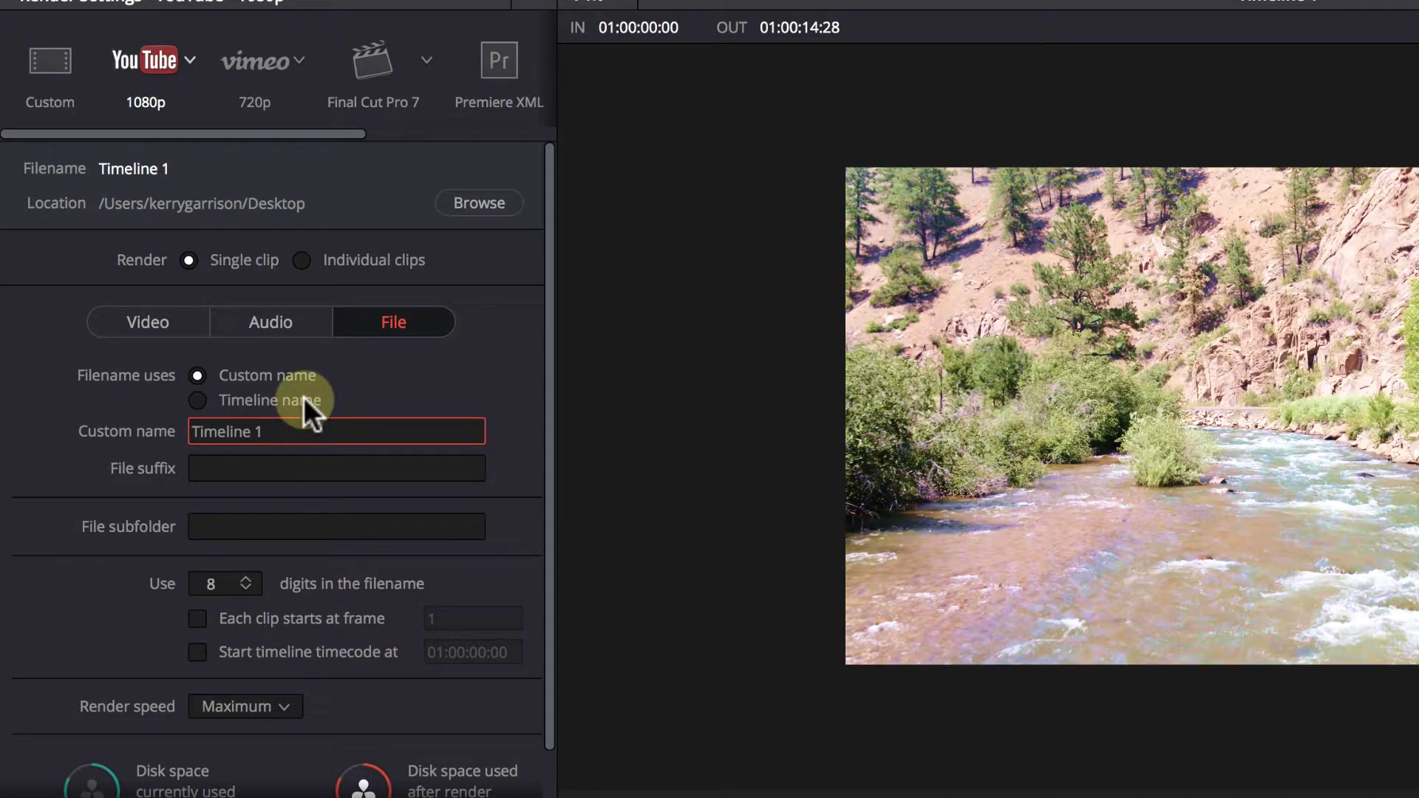
triple_click(296, 428)
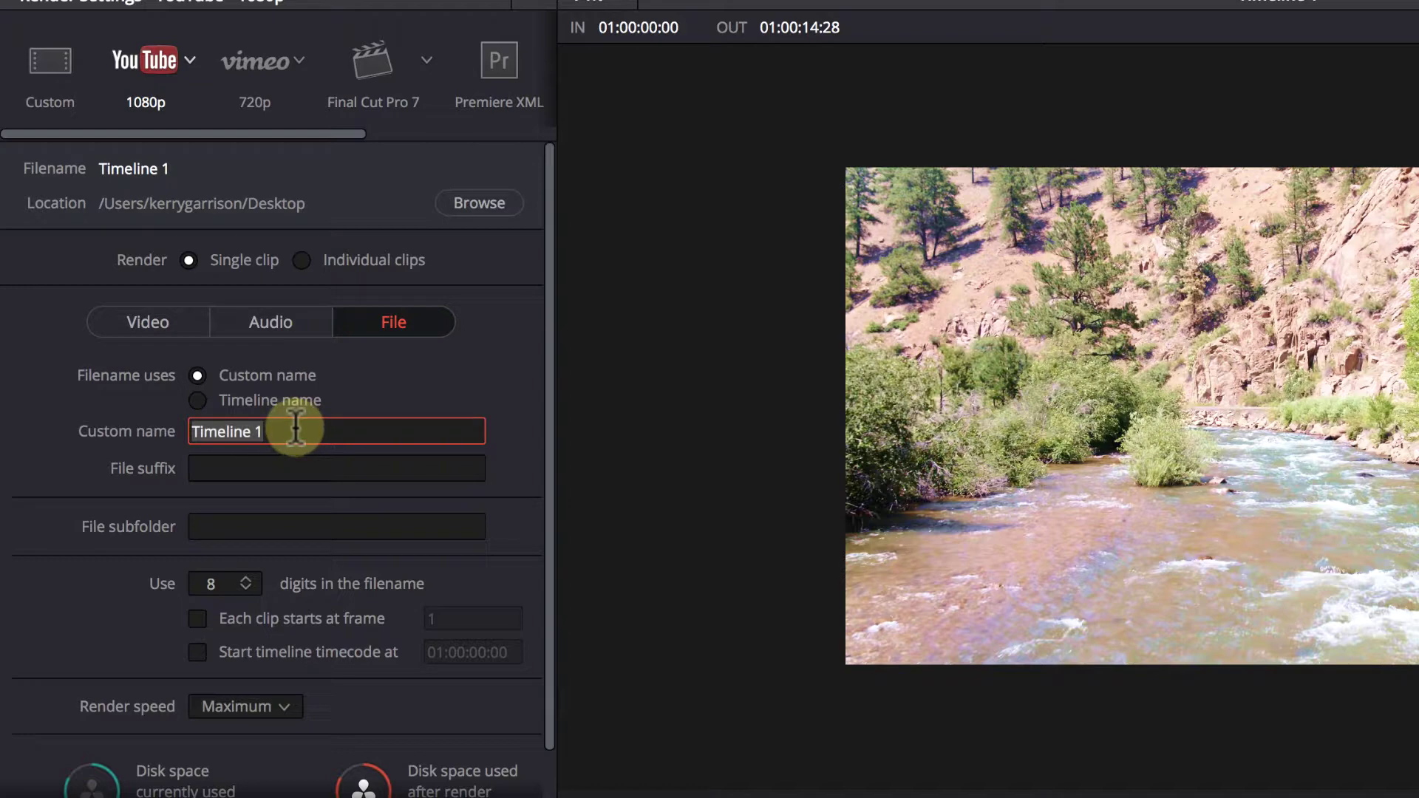
text(River Footage)
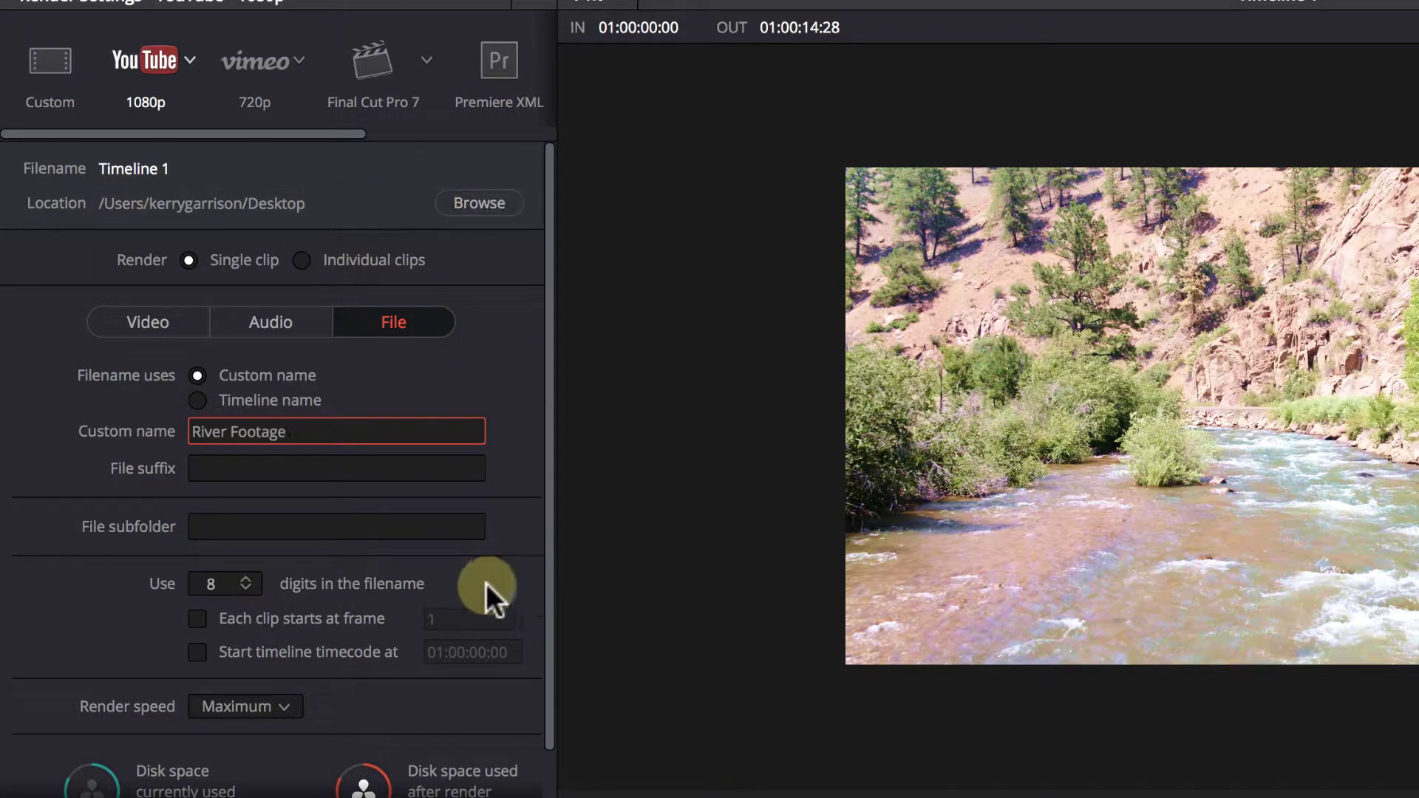
scroll(485, 583, down, 2)
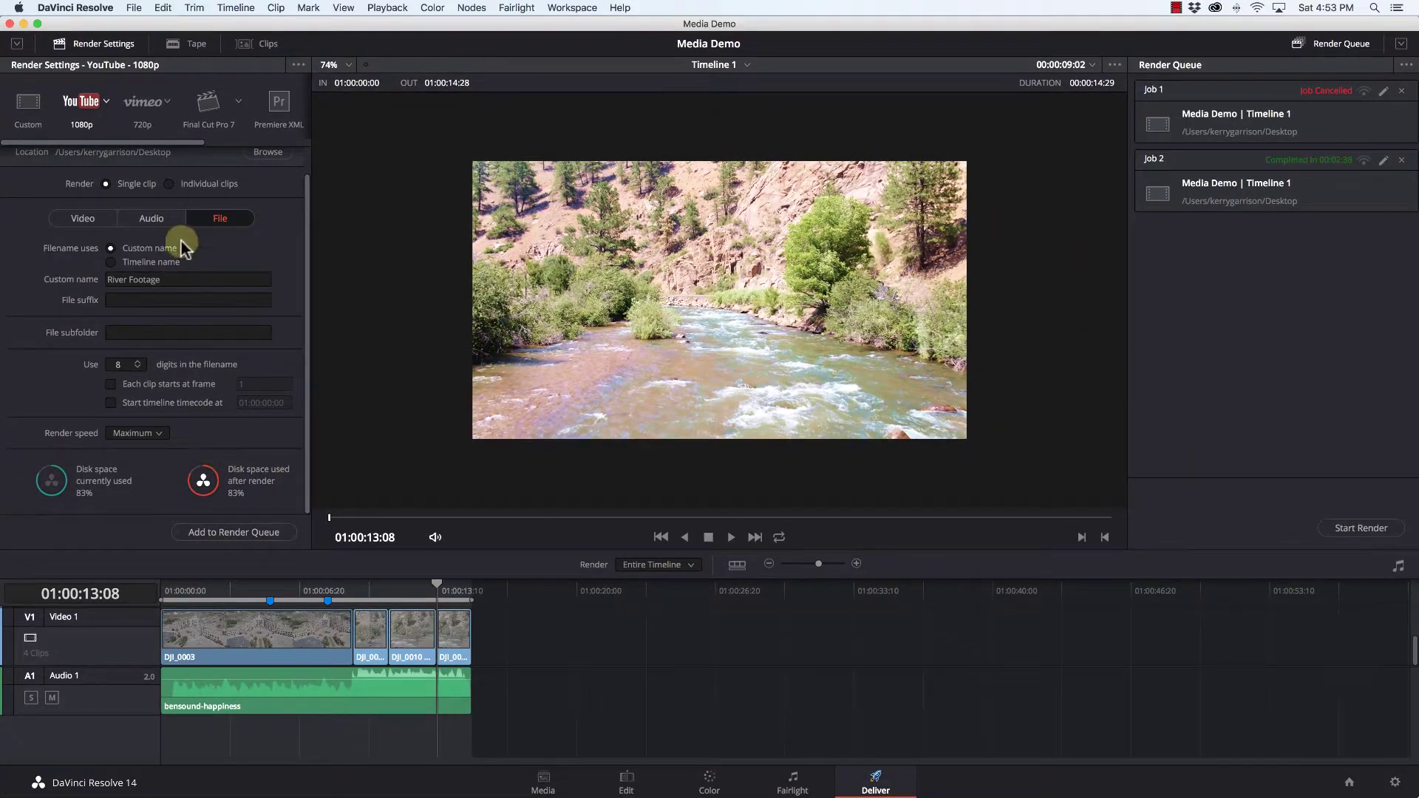
- Add the River Footage YouTube 1080p render to the queue and select the new Job 3
click(217, 534)
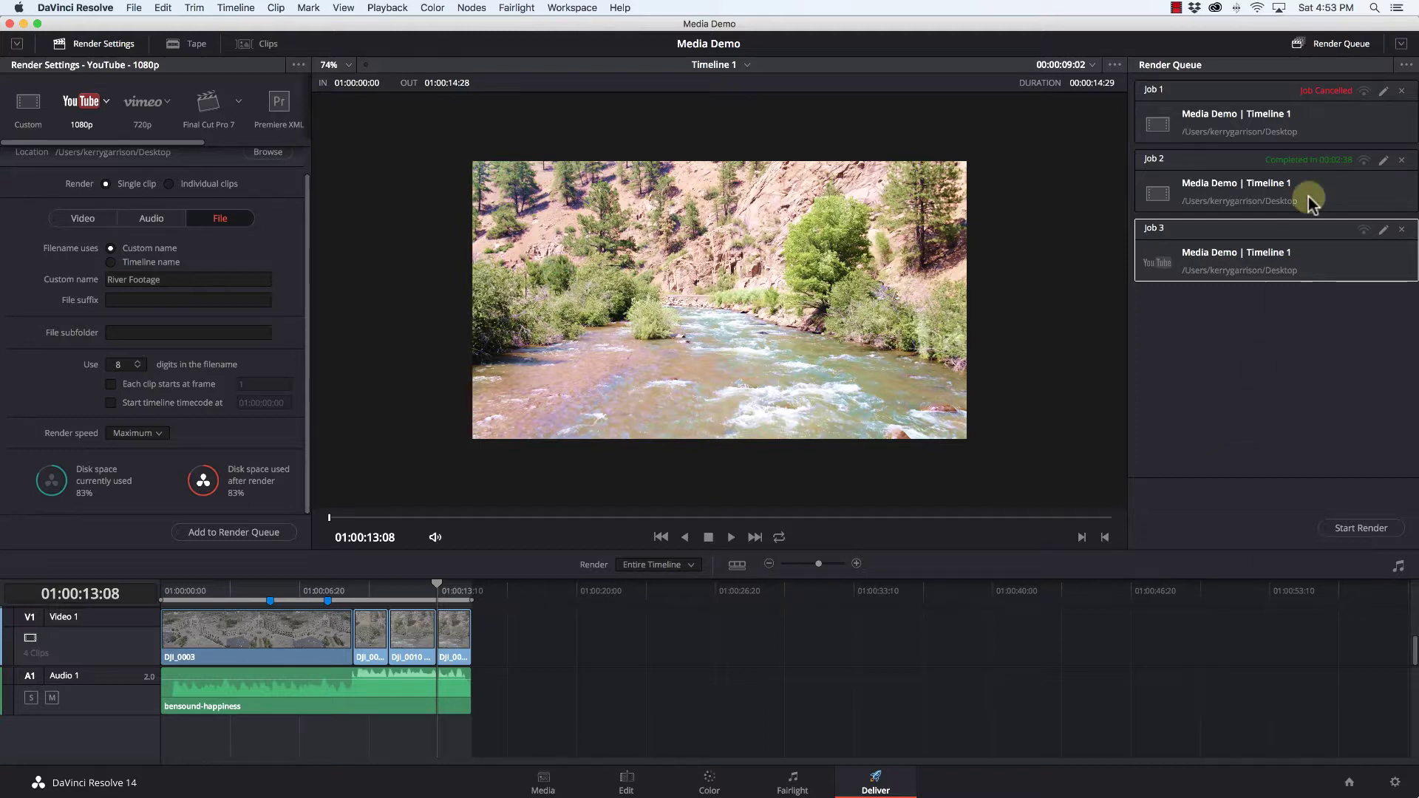
click(1265, 117)
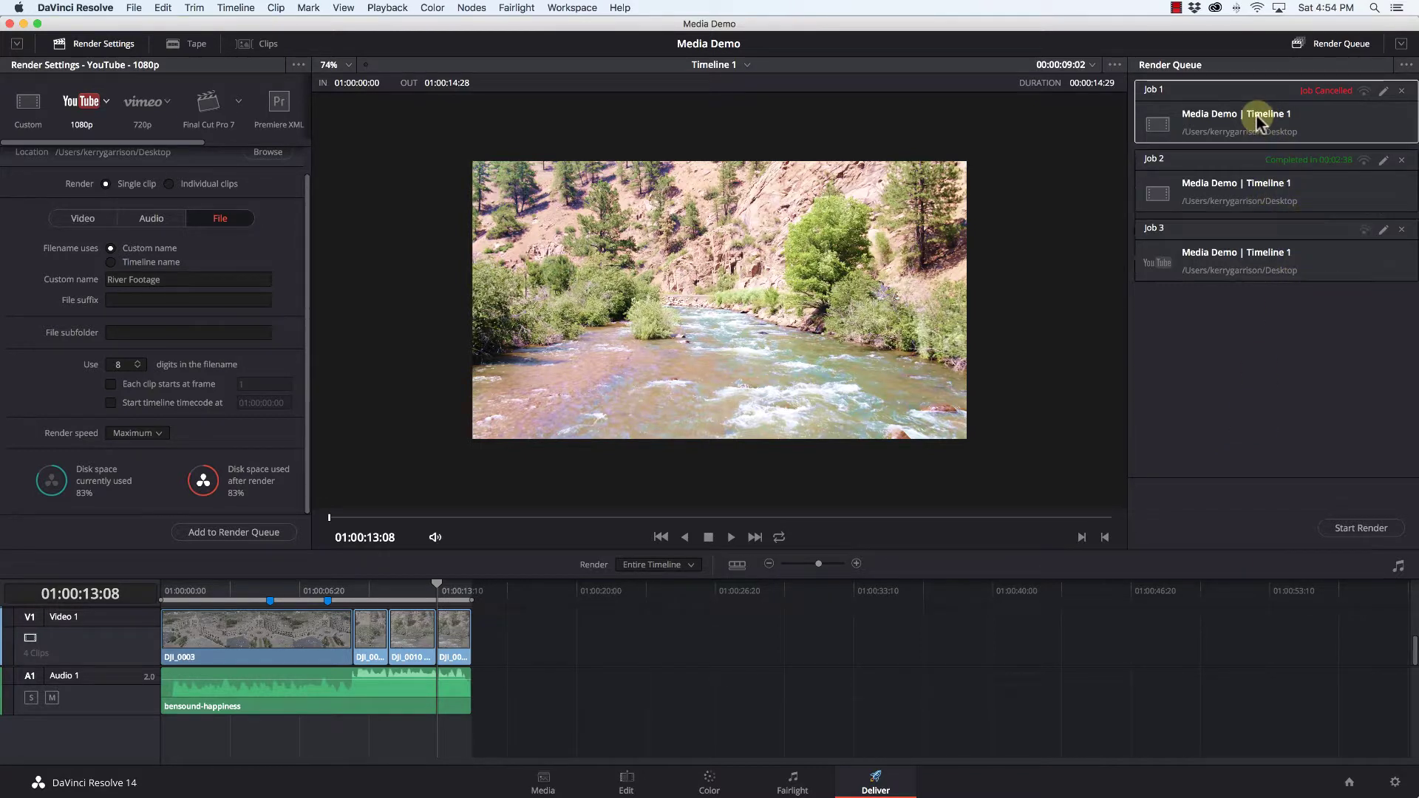
click(1246, 255)
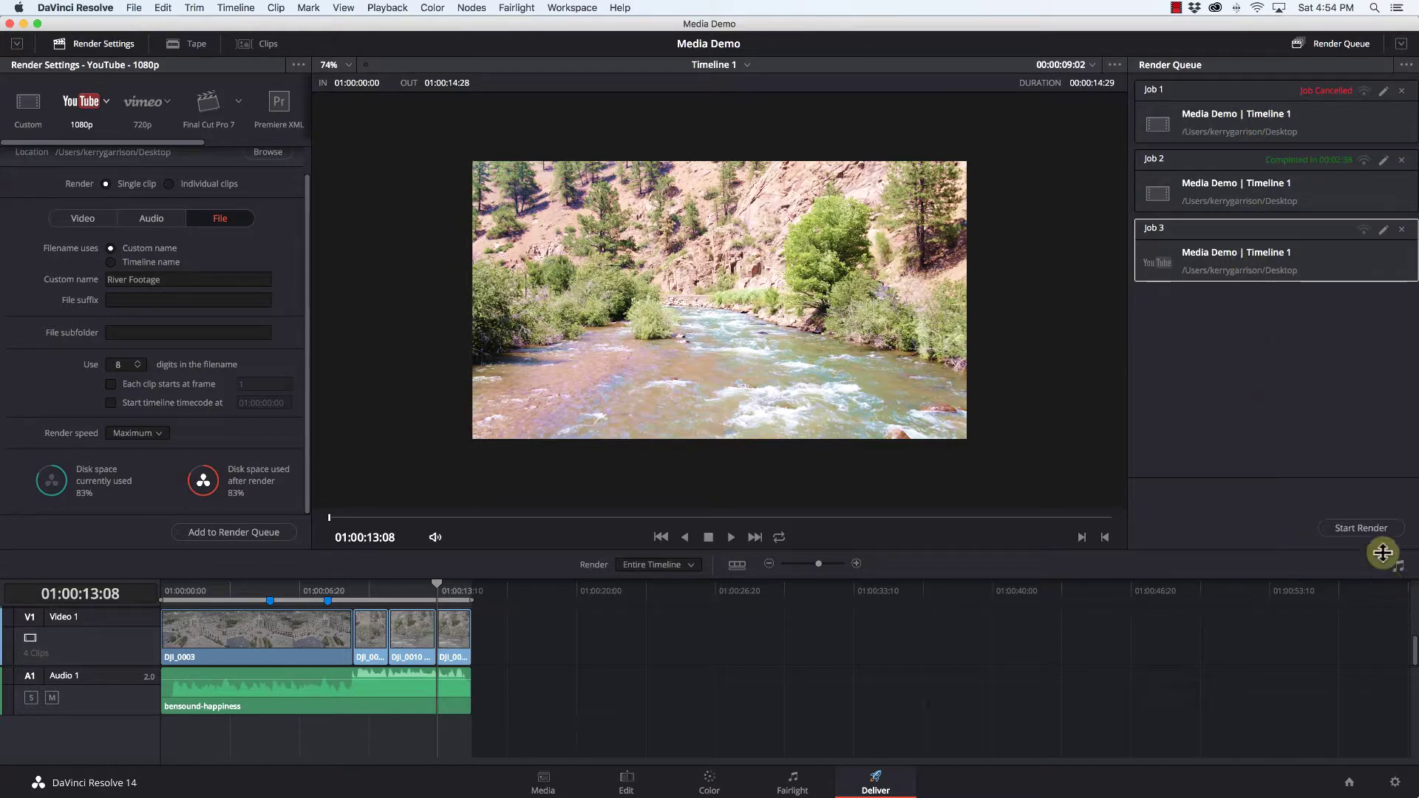
- Start rendering queued Job 3 from the Render Queue
click(1364, 528)
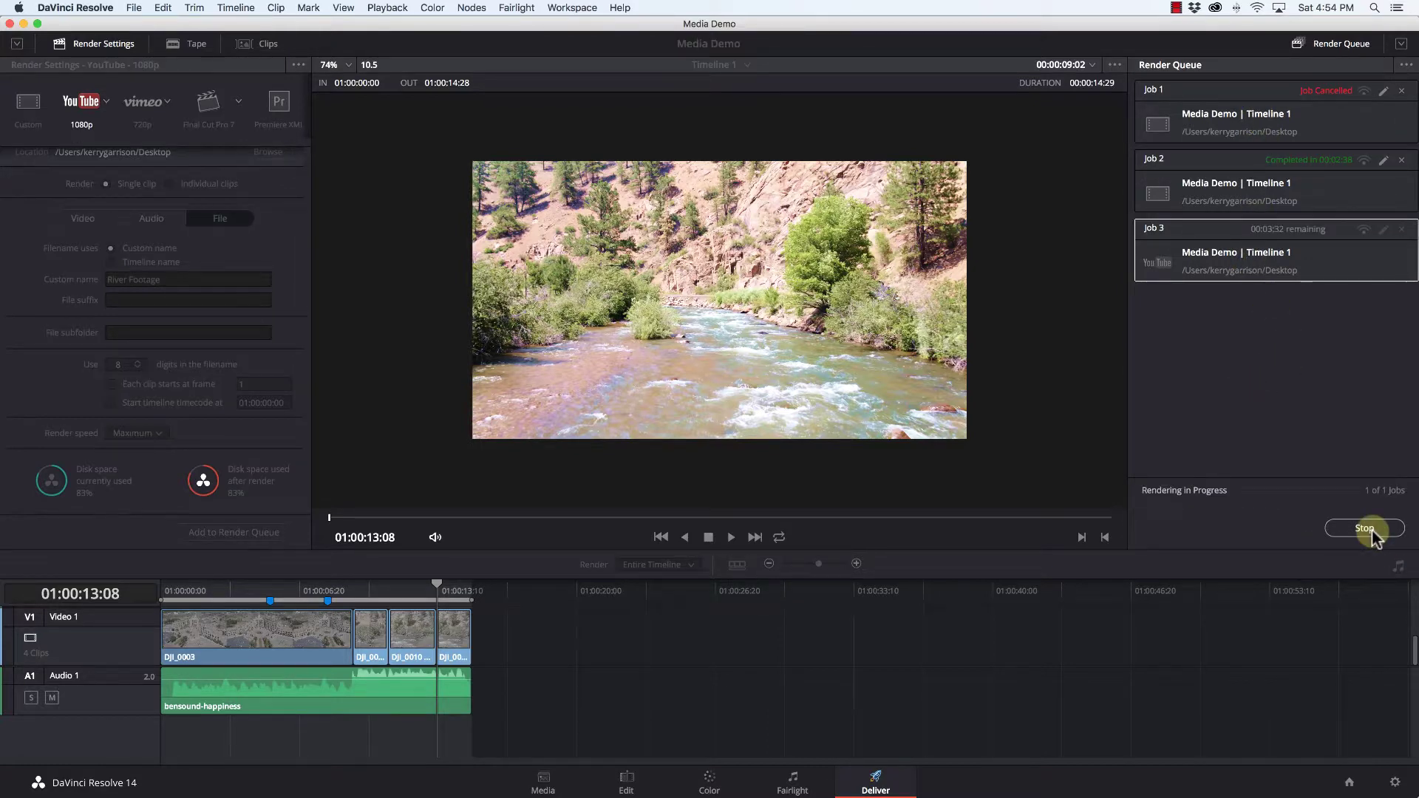